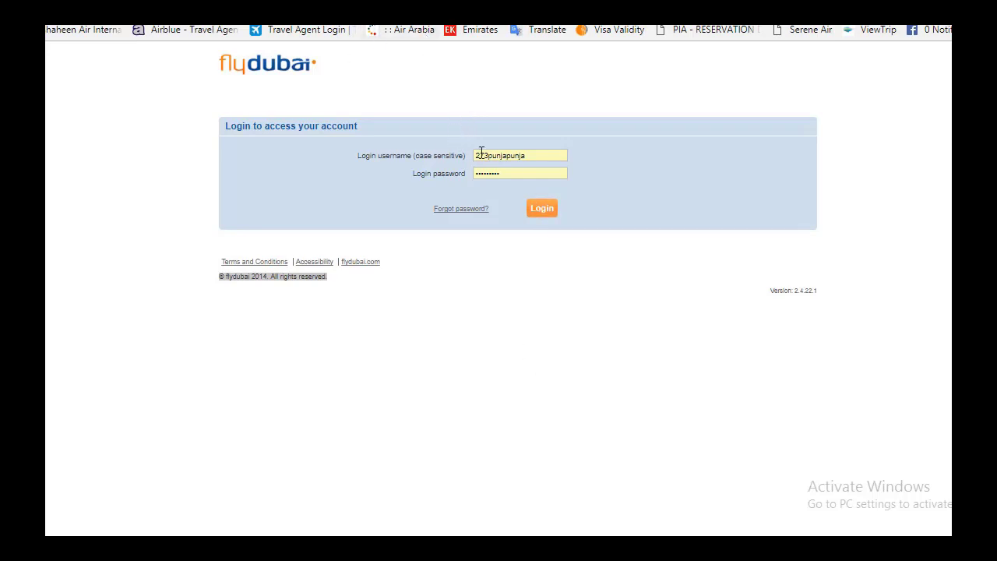
Step: Log in to the agent account using the saved username and password from autocomplete
double_click(517, 156)
left_click(474, 173)
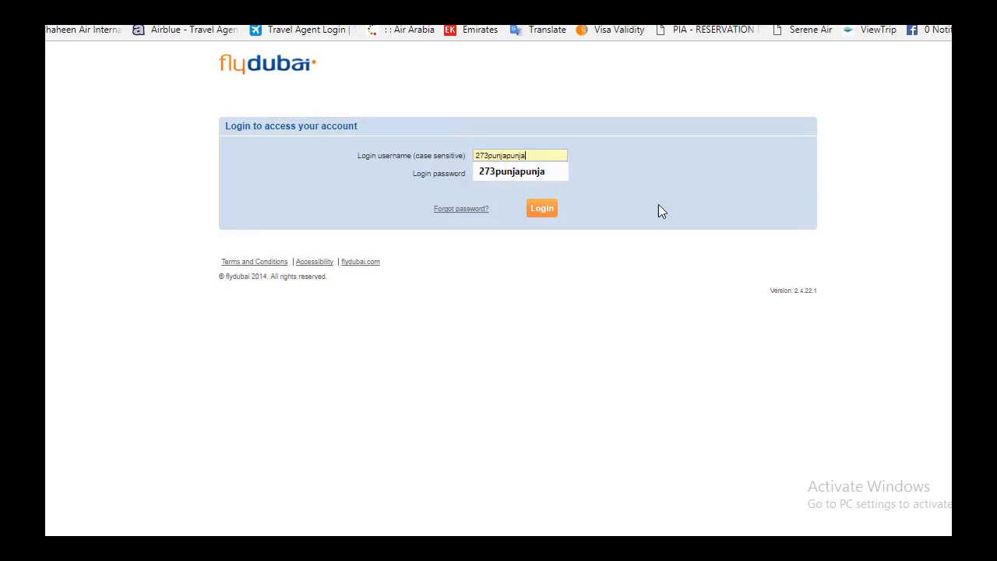
left_click(545, 210)
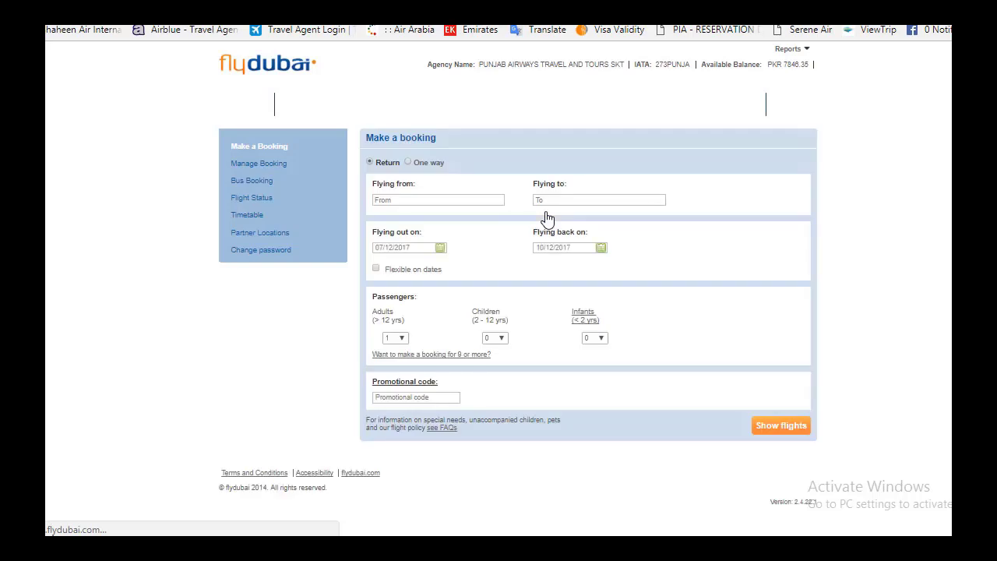
Step: Set up a one-way trip from Sialkot to Tabuk
left_click(406, 201)
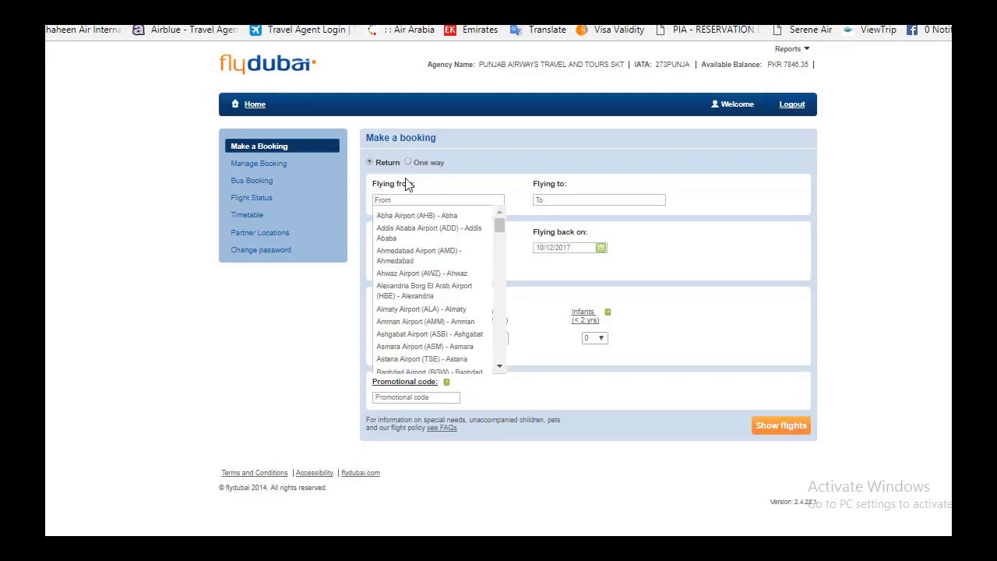
left_click(407, 162)
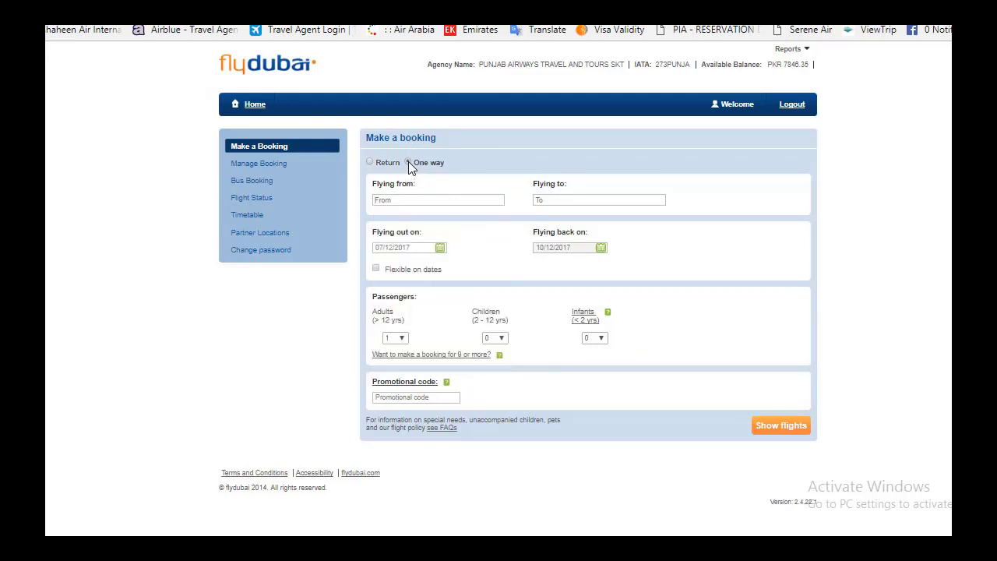
left_click(402, 201)
type("skt")
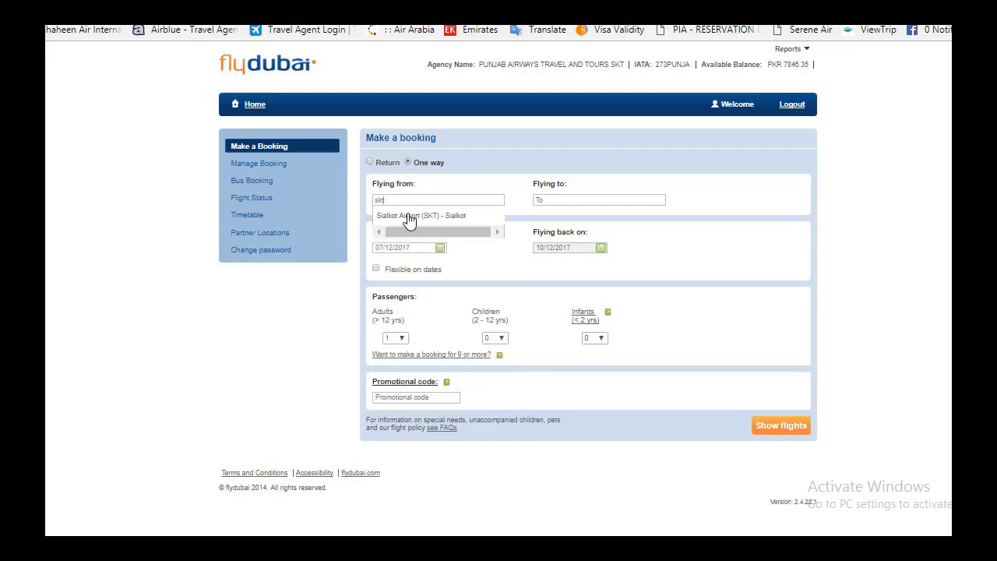
left_click(409, 216)
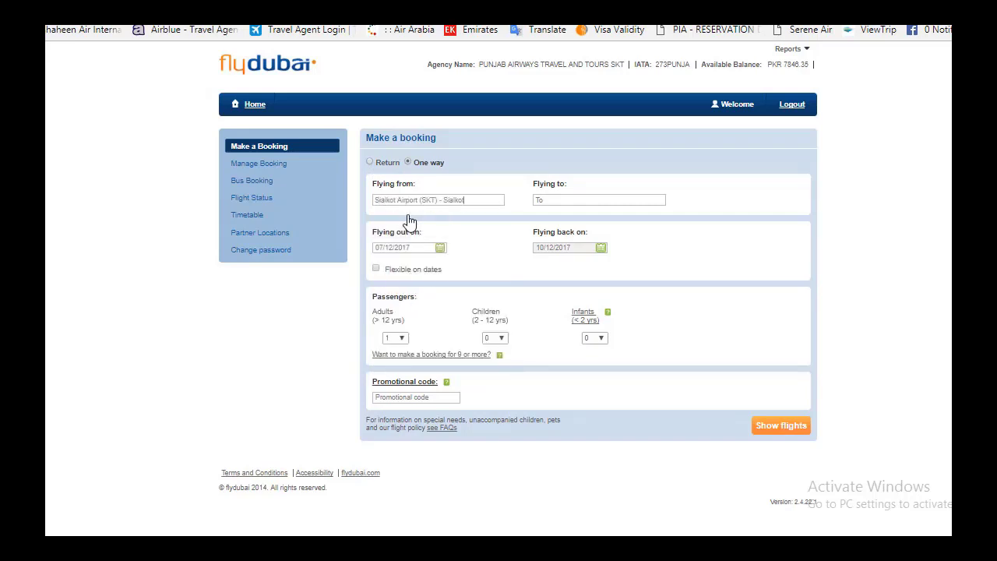
left_click(565, 201)
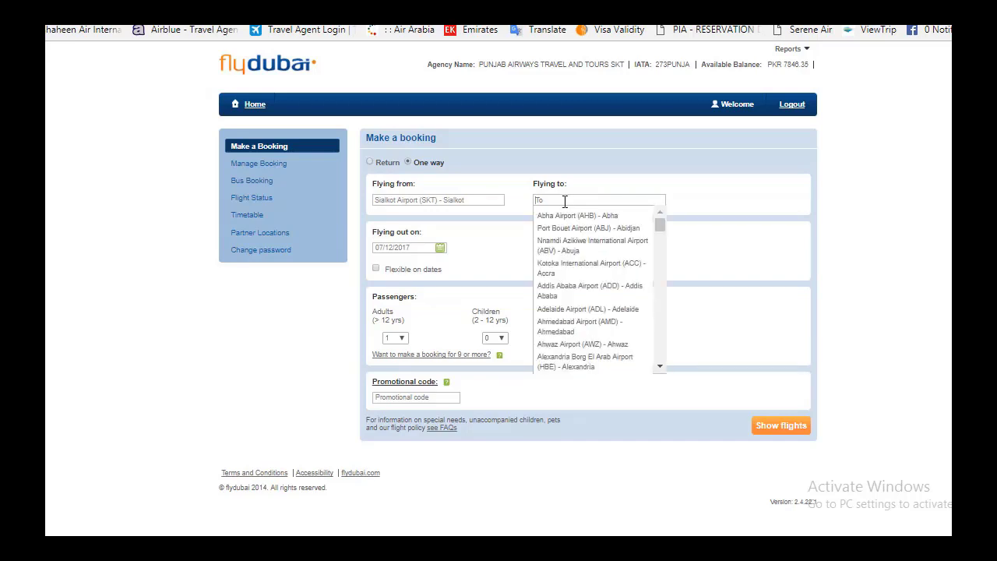
type("tuu")
left_click(565, 216)
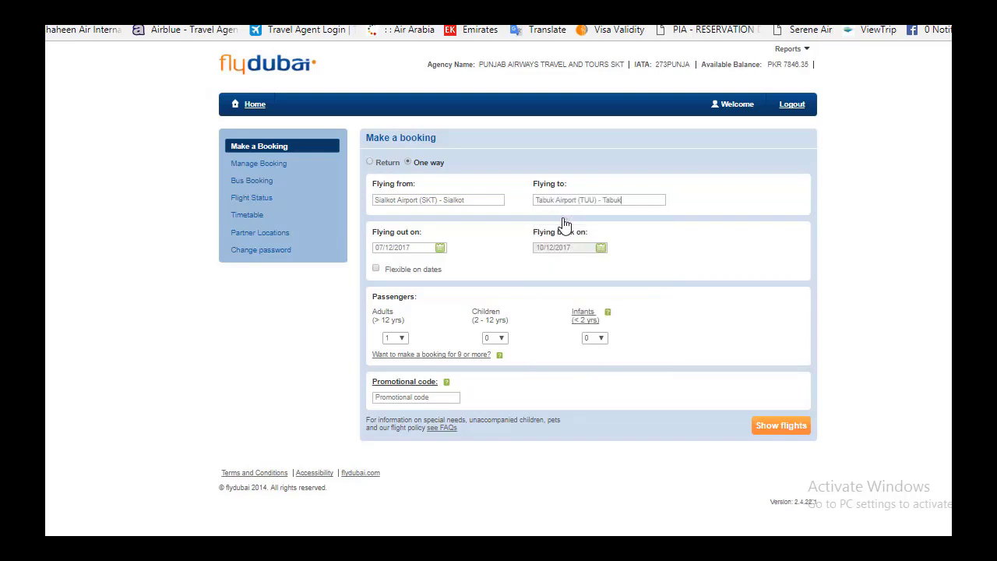
Step: Set the outbound date to 22 December 2017 with 1 adult and search for flights
left_click(433, 249)
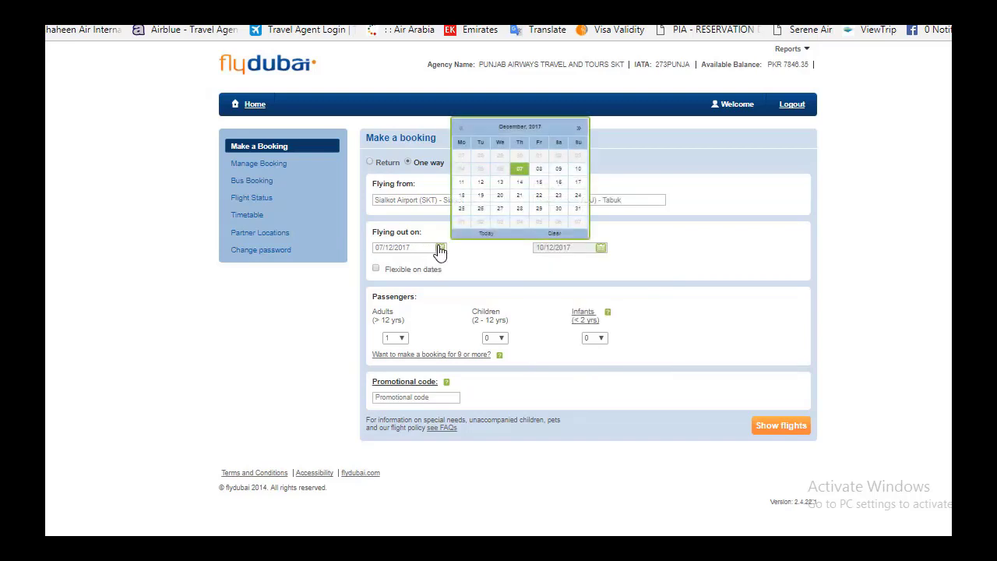
left_click(539, 196)
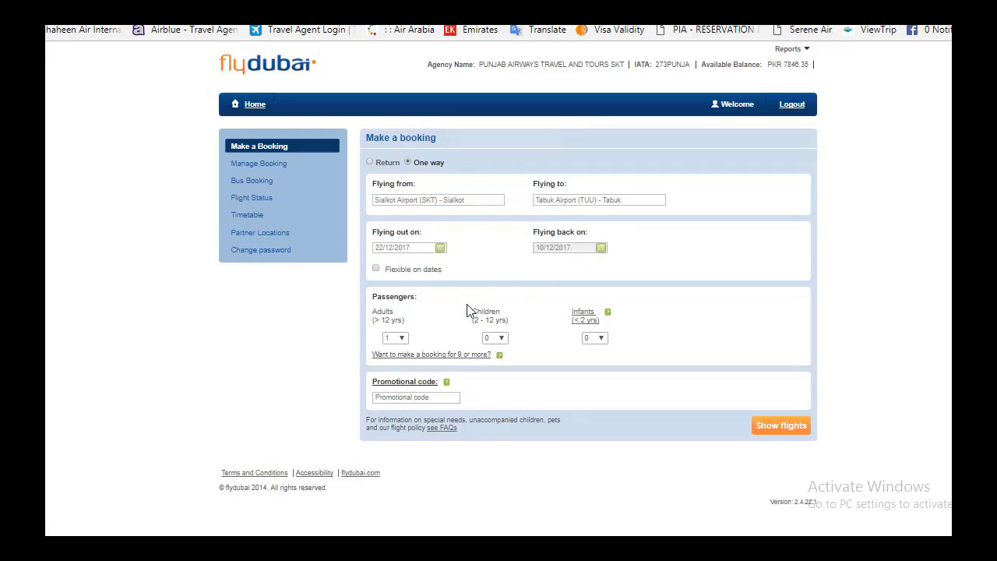
left_click(396, 342)
left_click(396, 342)
left_click(396, 341)
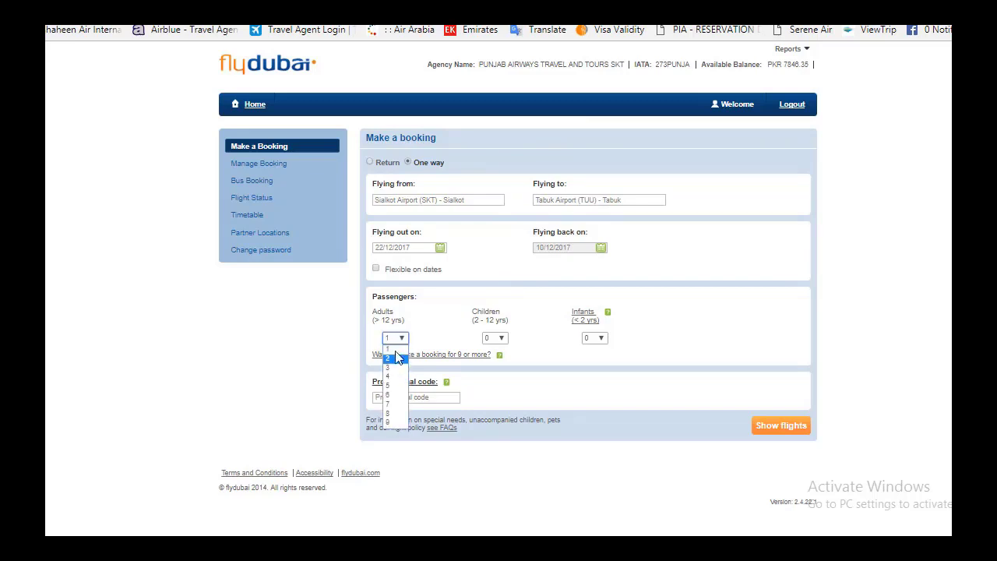
left_click(397, 343)
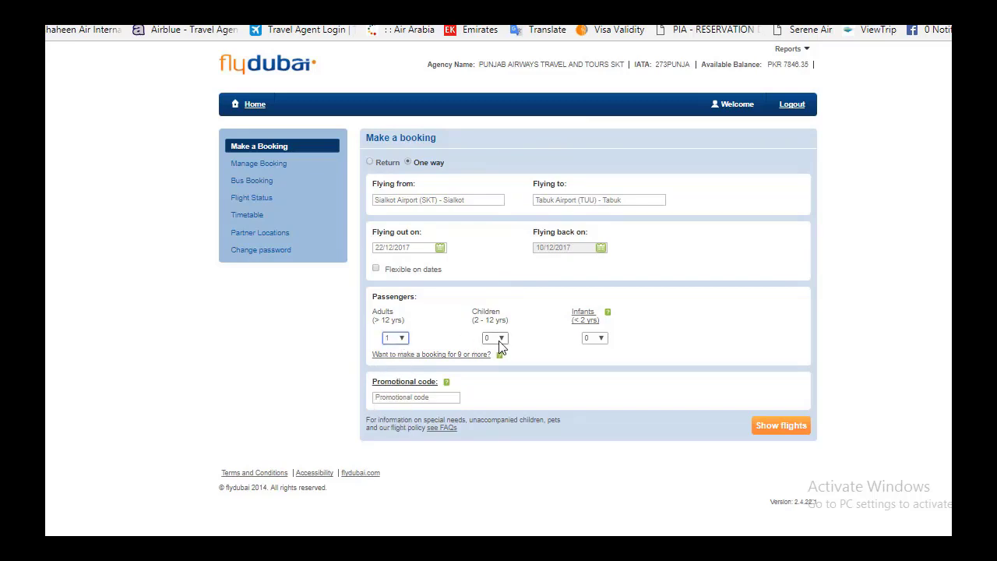
left_click(499, 341)
left_click(499, 341)
left_click(602, 341)
left_click(602, 340)
left_click(768, 435)
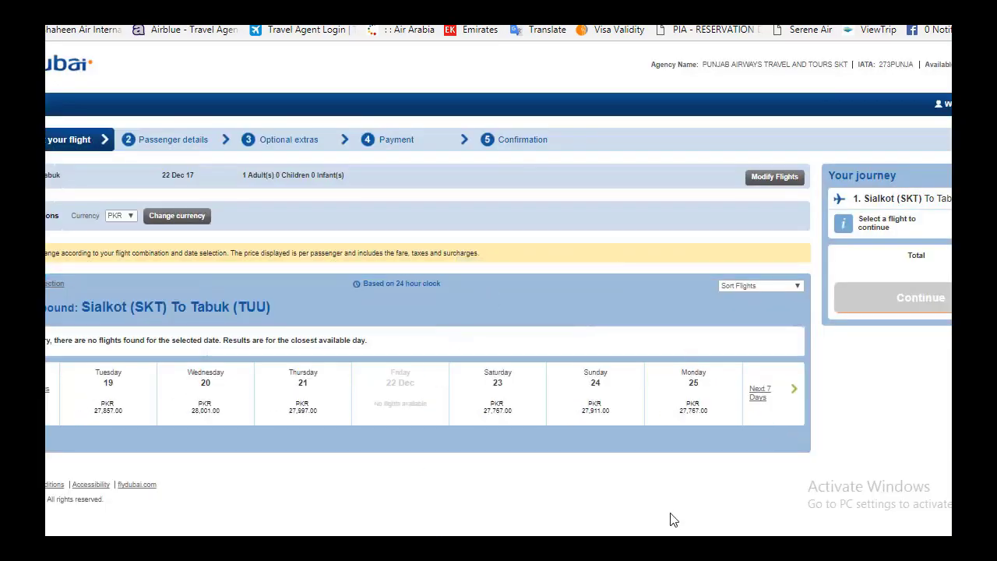
Step: Pick the Saturday 23 Dec special offer fare of PKR 27,767, accept the notice, and continue
left_click(498, 410)
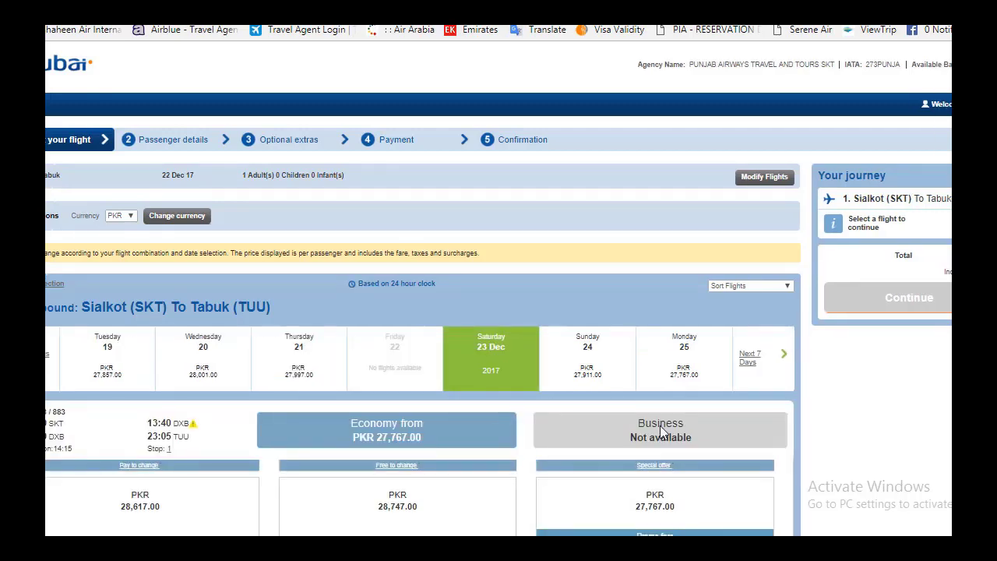
scroll(498, 311, "down", 2)
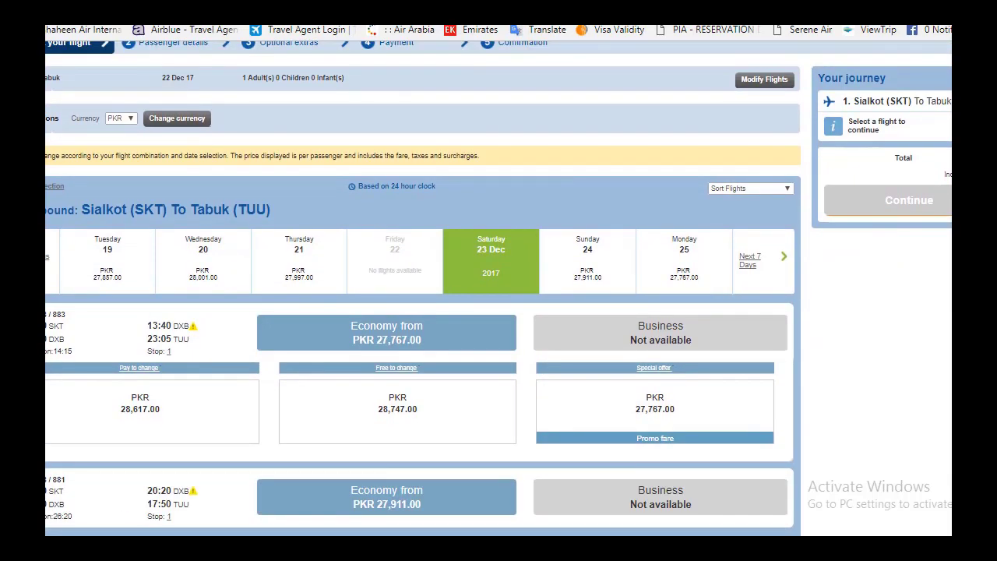
scroll(498, 288, "down", 1)
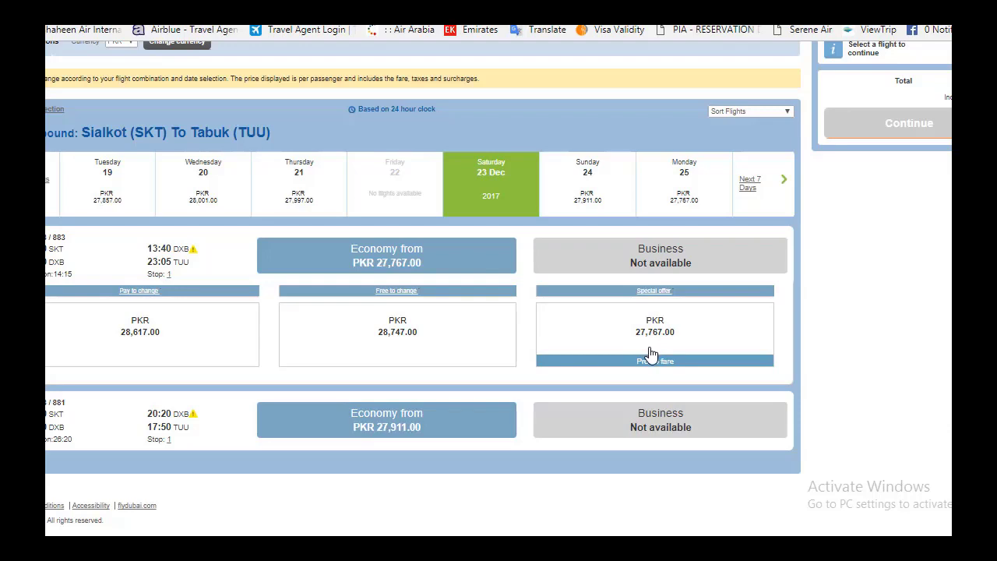
left_click(651, 354)
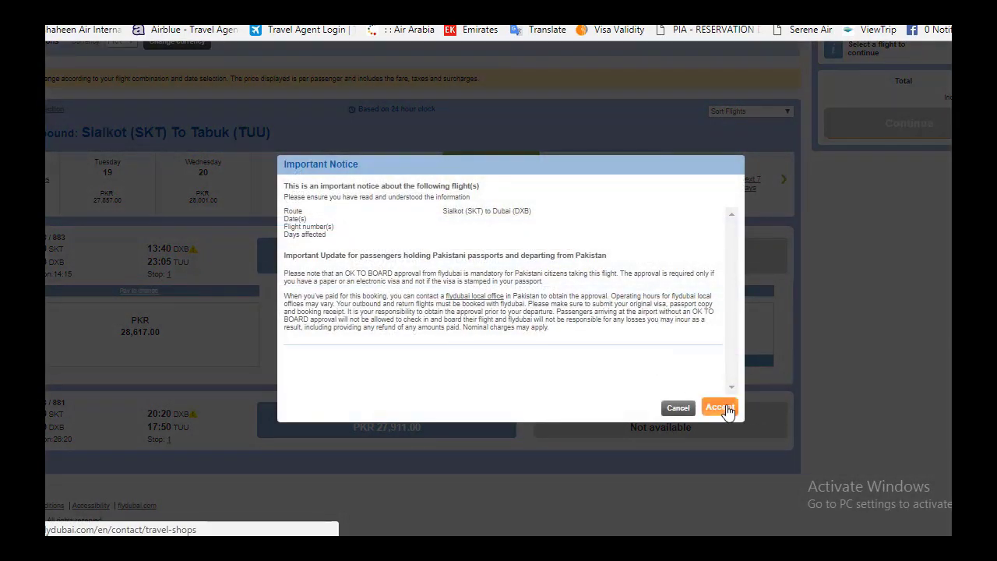
left_click(726, 410)
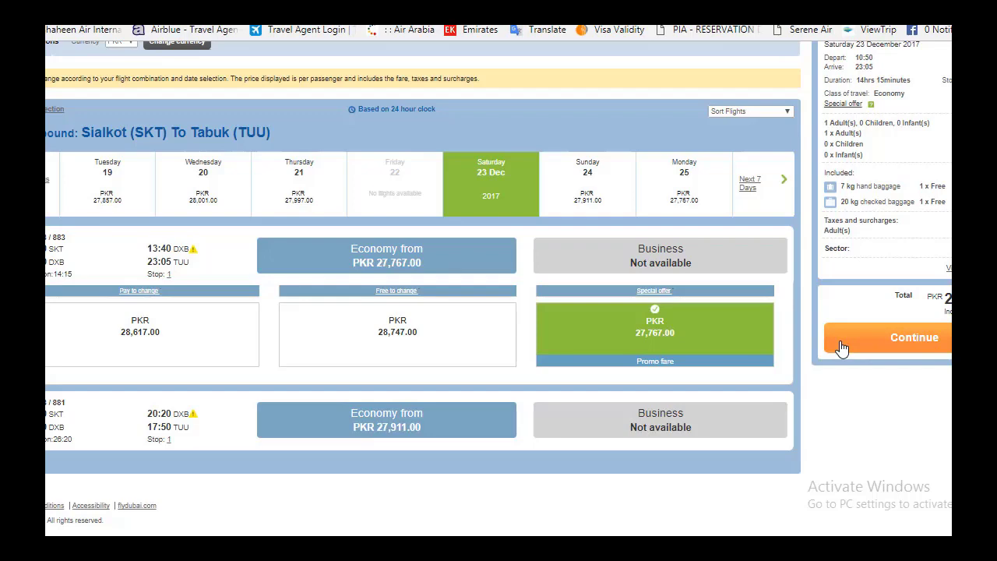
left_click(841, 348)
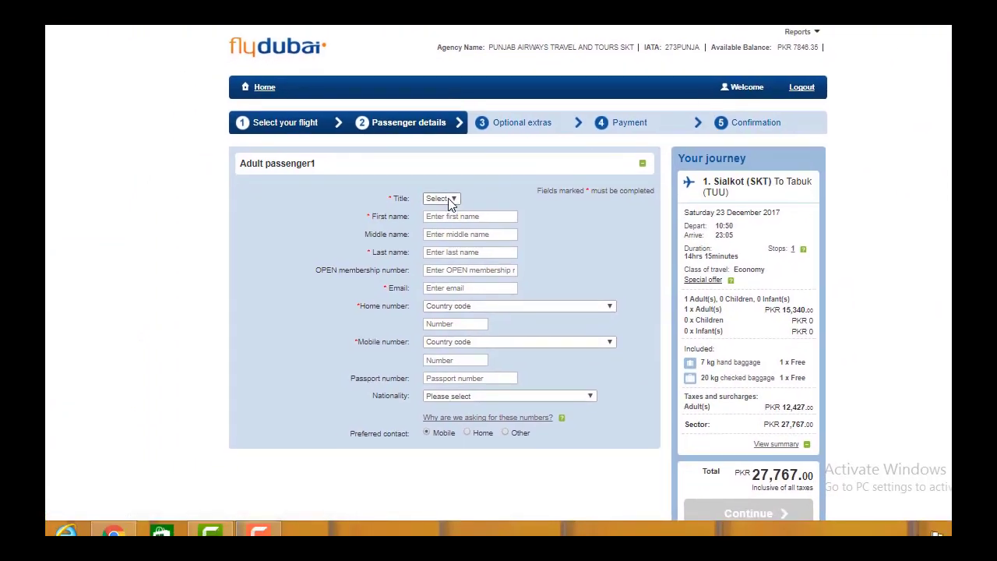
Step: Enter the passenger's title Mr, first and last name, and e-mail address
left_click(448, 198)
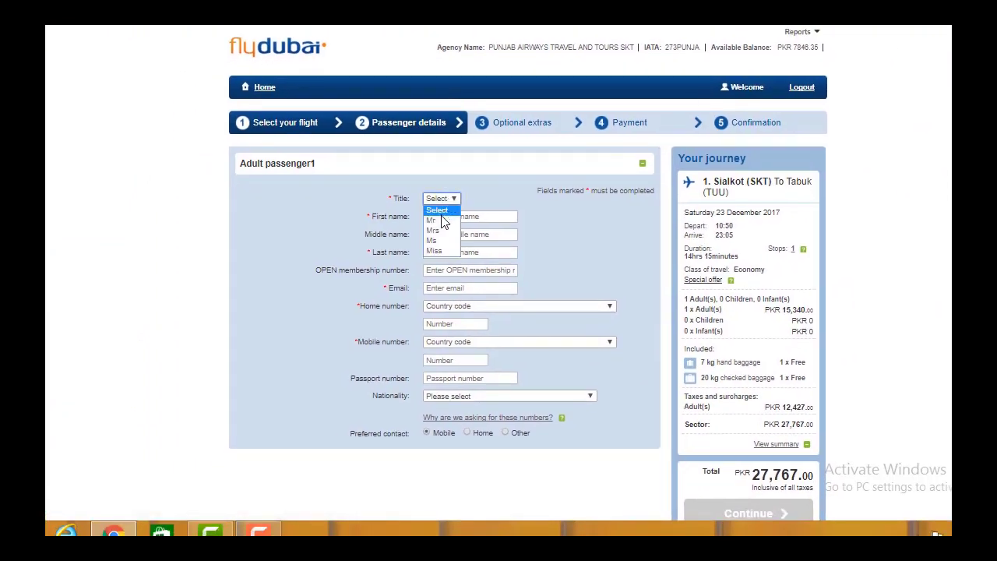
left_click(443, 220)
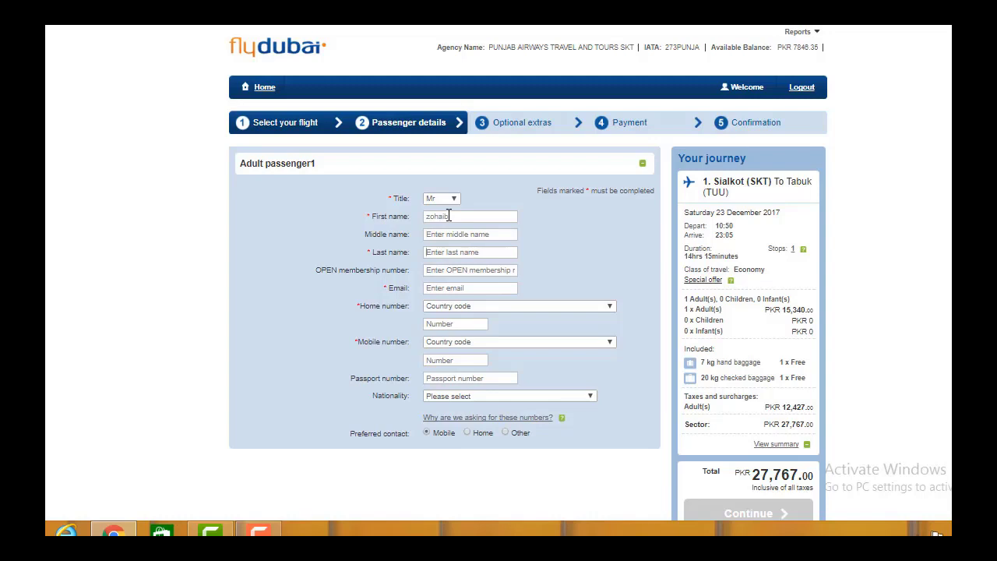
key("Tab")
key("Tab")
left_click(444, 288)
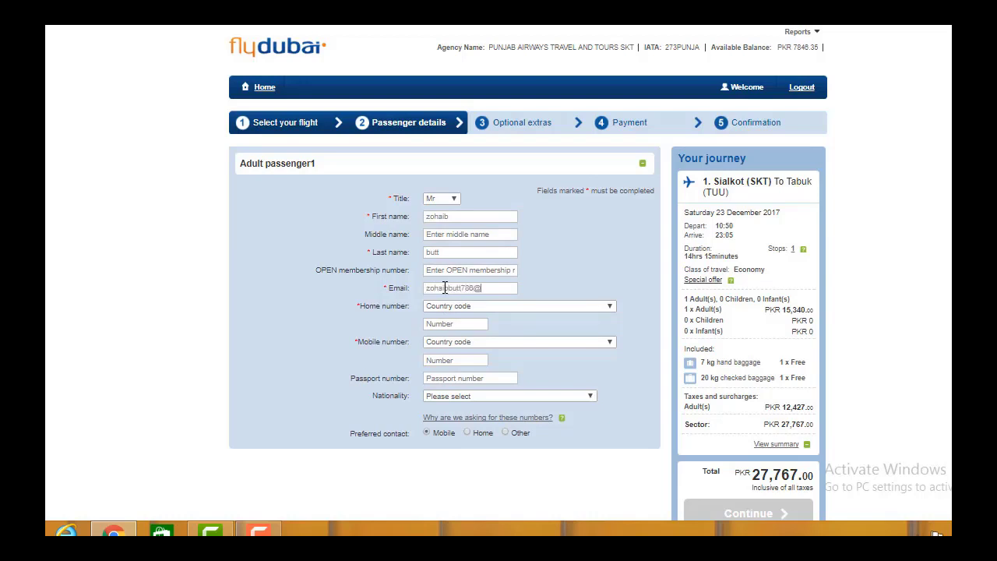
Step: Enter the passenger's home and mobile numbers, both with the Pakistan +92 country code
key("Tab")
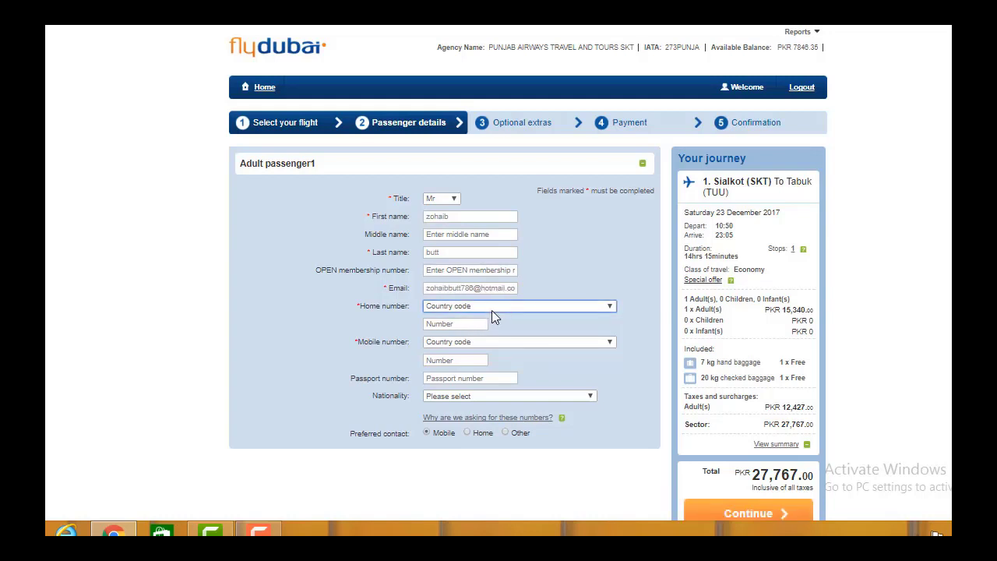
left_click(492, 308)
key("p")
key("Return")
left_click(463, 324)
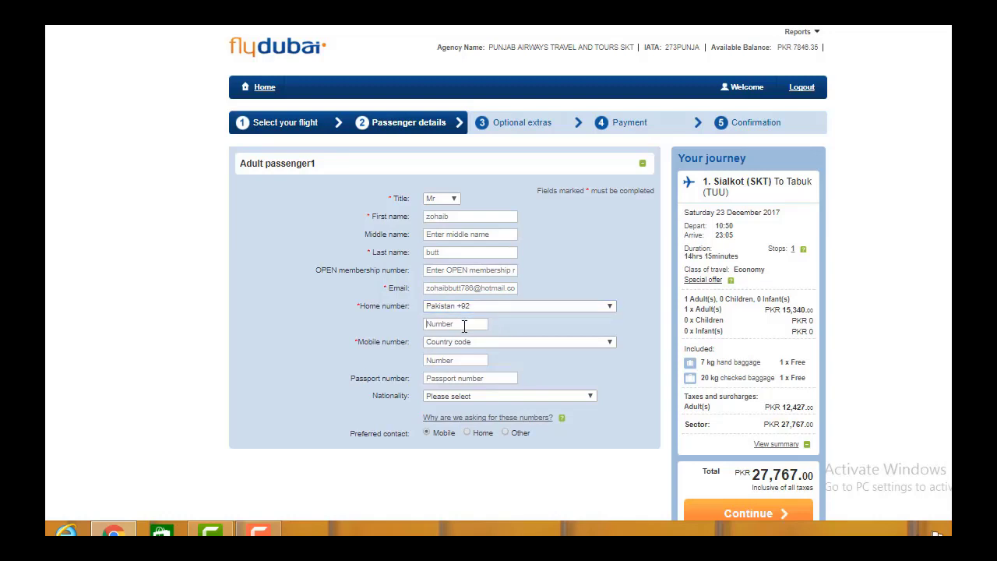
key("Tab")
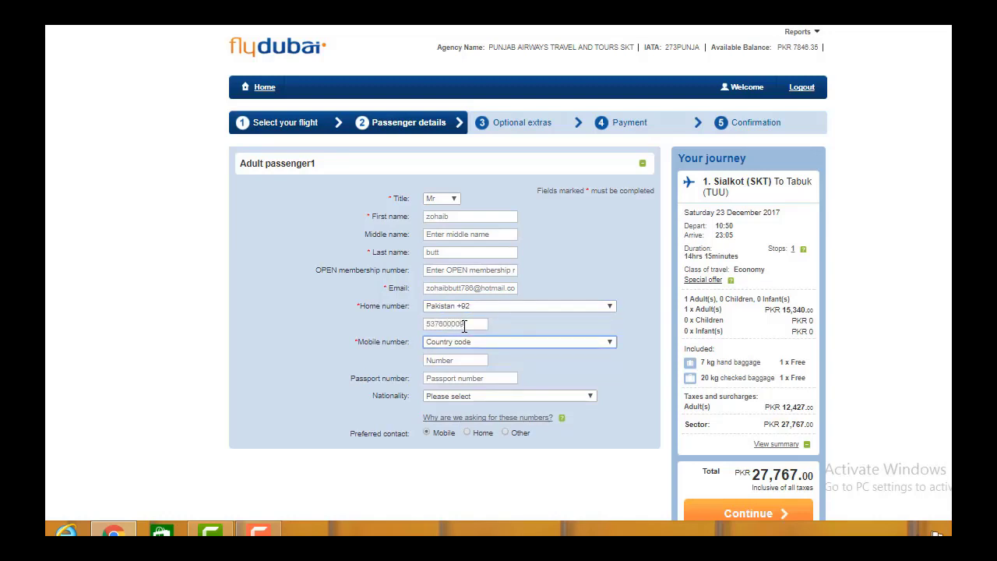
key("p")
key("Tab")
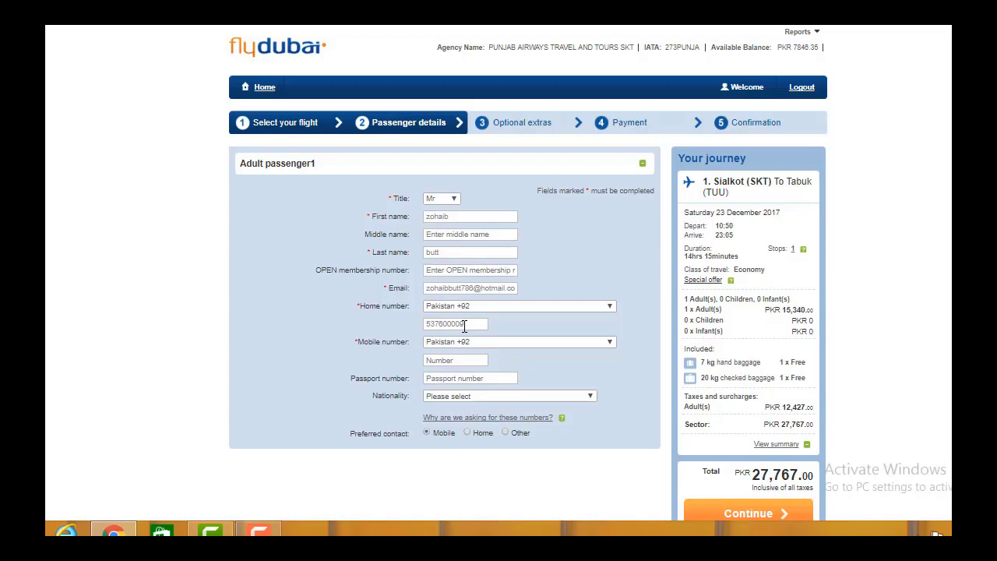
Step: Enter the passport number, set nationality to Pakistan, and submit the passenger details
left_click(479, 375)
left_click(473, 397)
key("p")
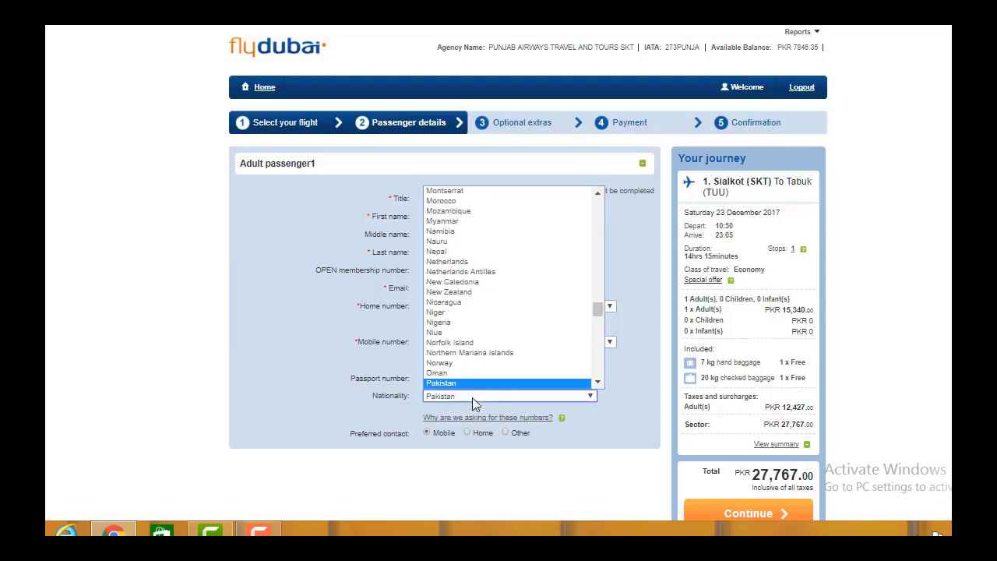
key("Return")
scroll(472, 397, "down", 1)
scroll(472, 398, "down", 1)
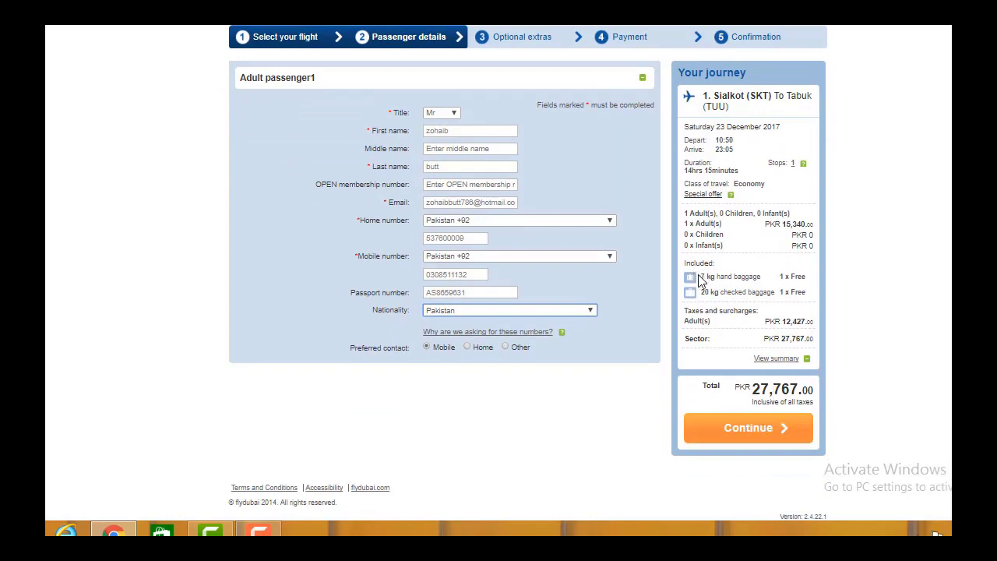
left_click_drag(700, 278, 758, 287)
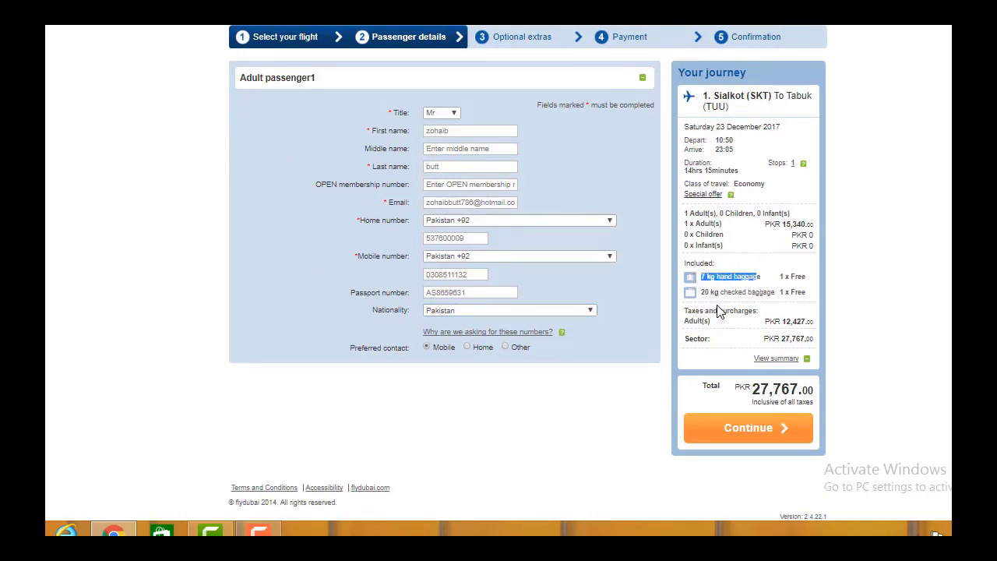
left_click(733, 431)
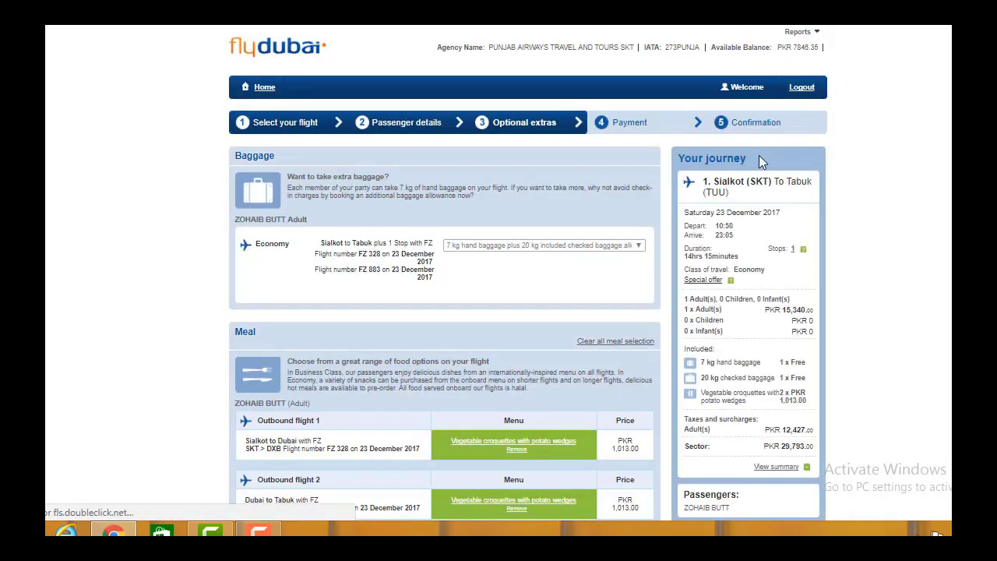
Step: Remove the pre-added meals from both outbound flights
scroll(763, 161, "down", 2)
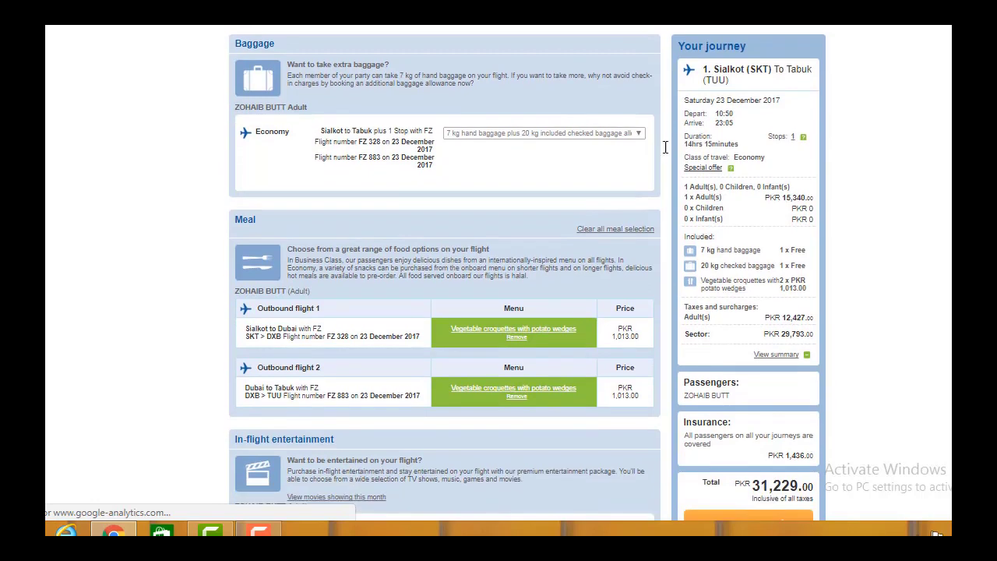
scroll(623, 269, "down", 2)
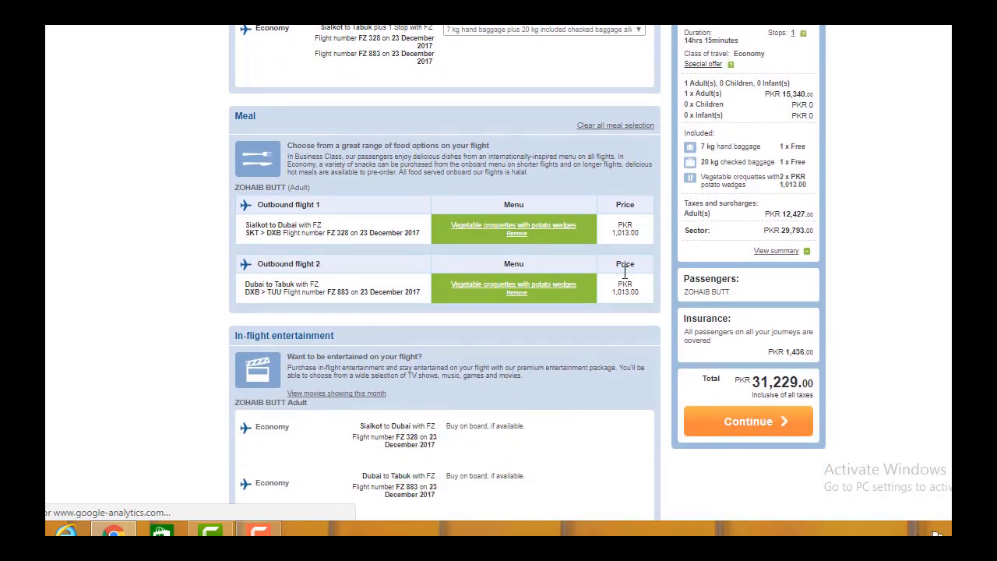
left_click(517, 234)
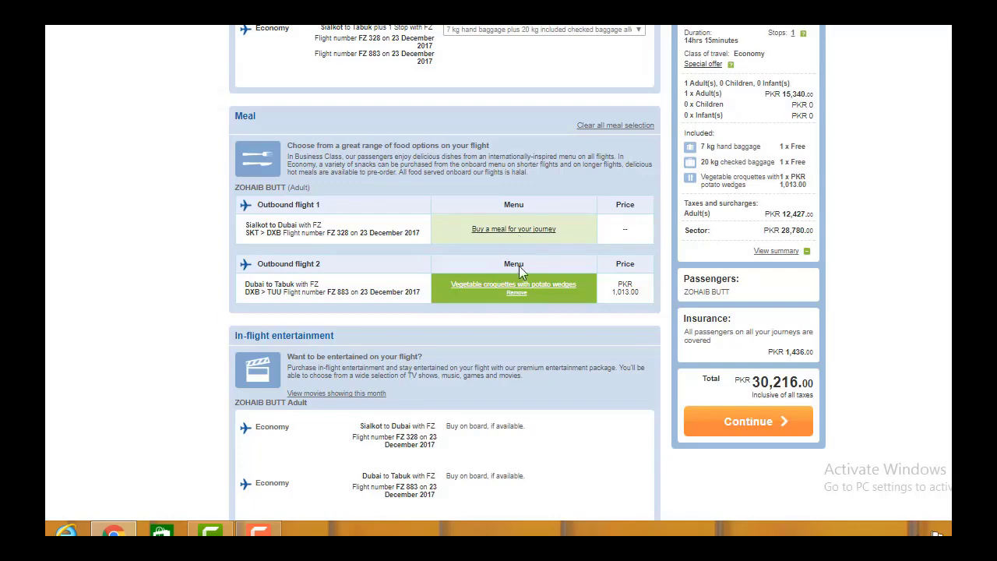
left_click(516, 294)
Step: Decline travel insurance and continue to the payment step
scroll(519, 302, "down", 3)
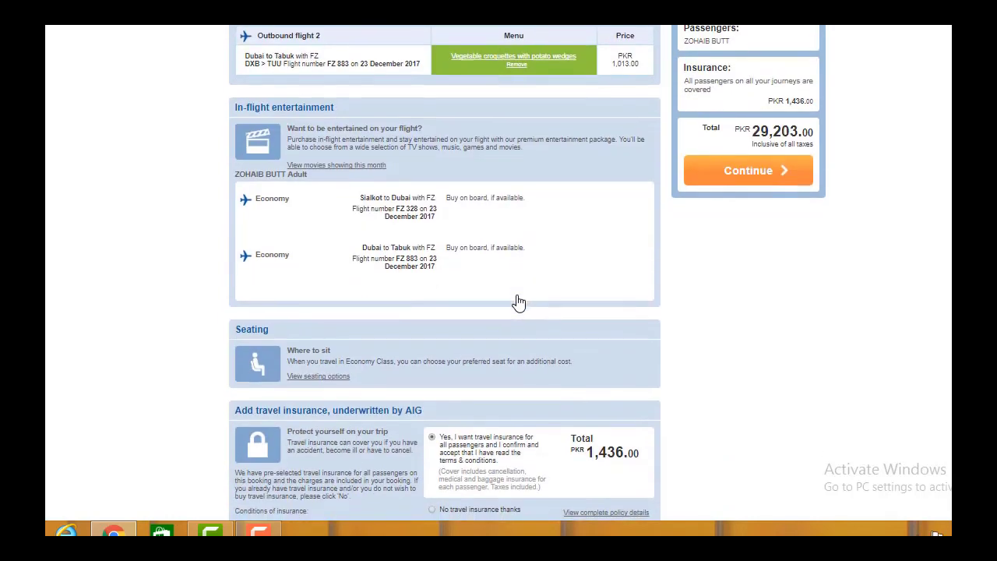
scroll(519, 302, "down", 2)
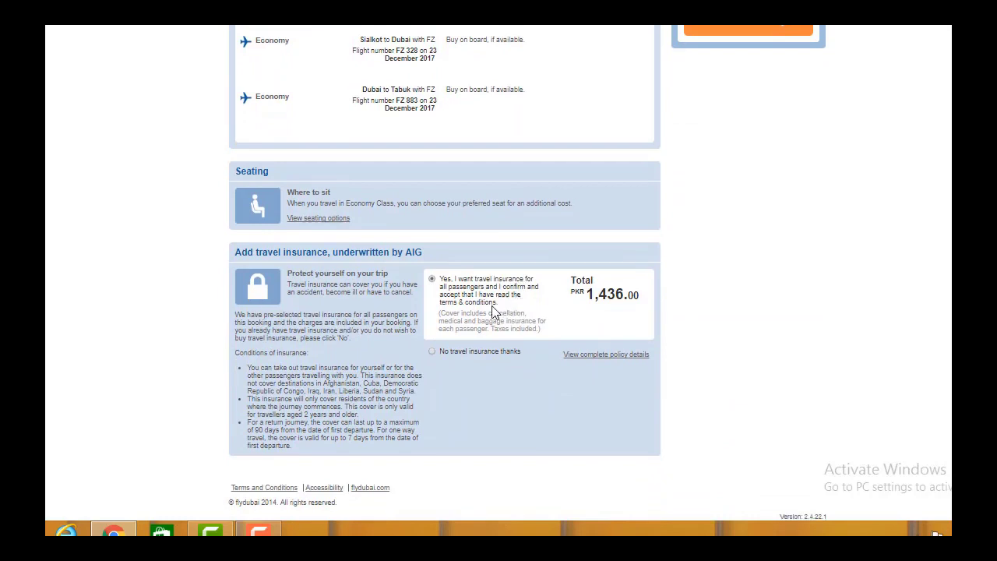
scroll(558, 306, "up", 4)
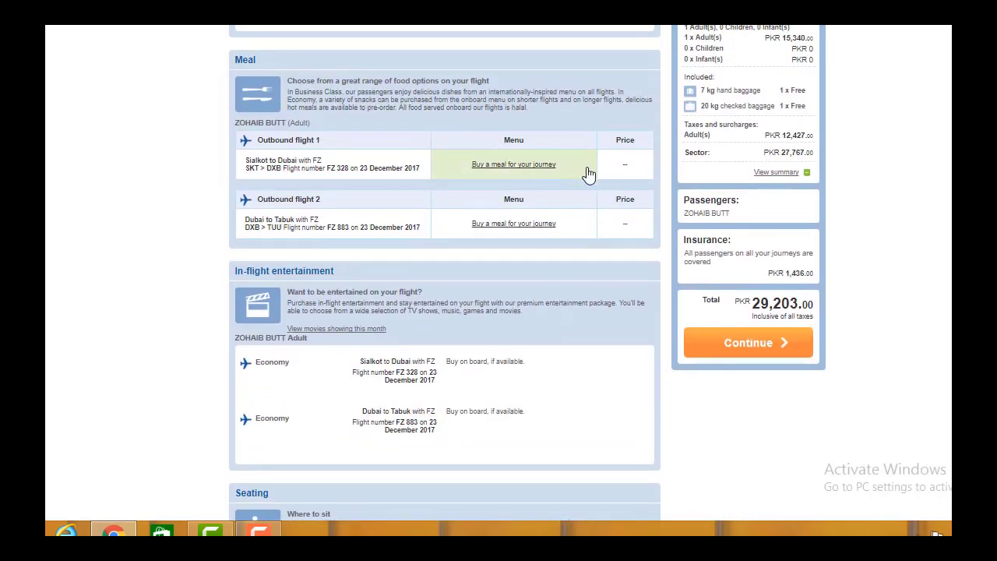
scroll(529, 275, "down", 4)
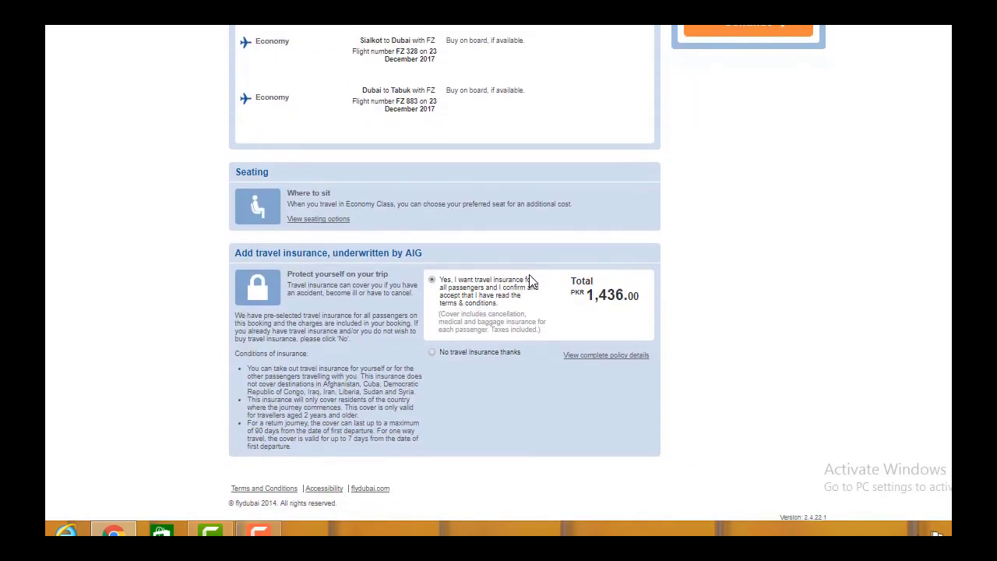
left_click(436, 353)
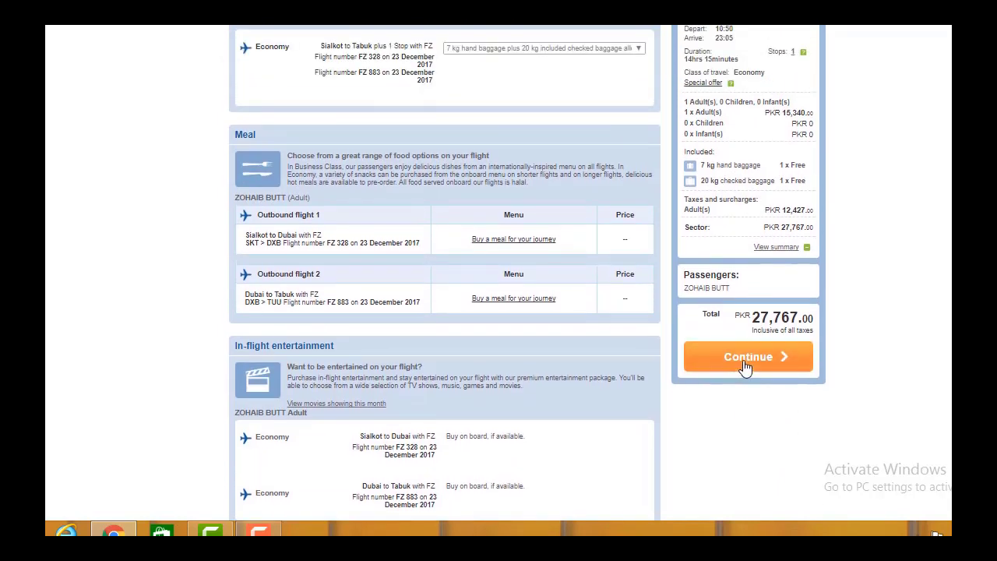
left_click(746, 367)
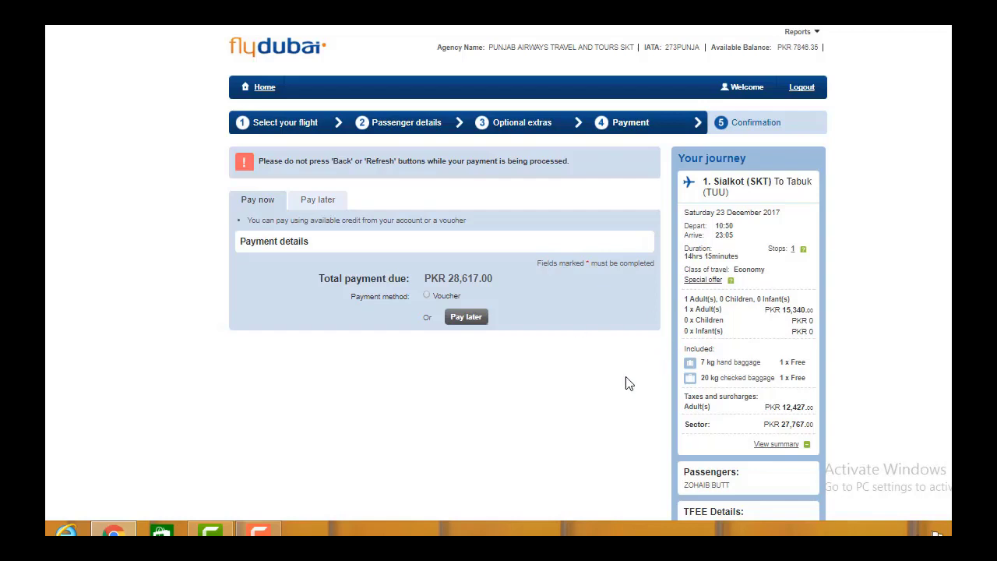
Step: Review the payment page showing PKR 28,617.00 due, including the PKR 850 TFEE, and continue
scroll(592, 396, "down", 1)
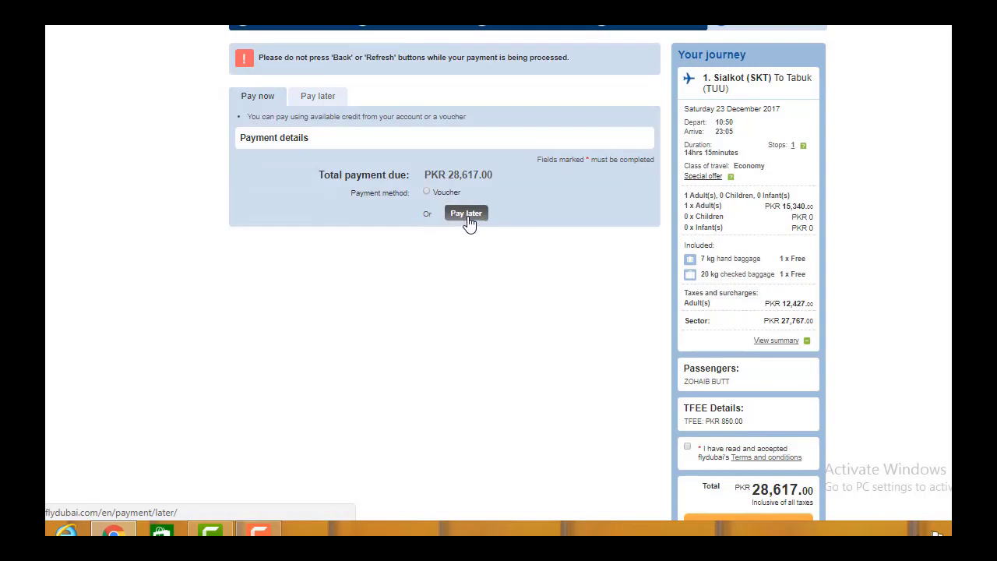
scroll(486, 272, "down", 1)
scroll(487, 268, "up", 1)
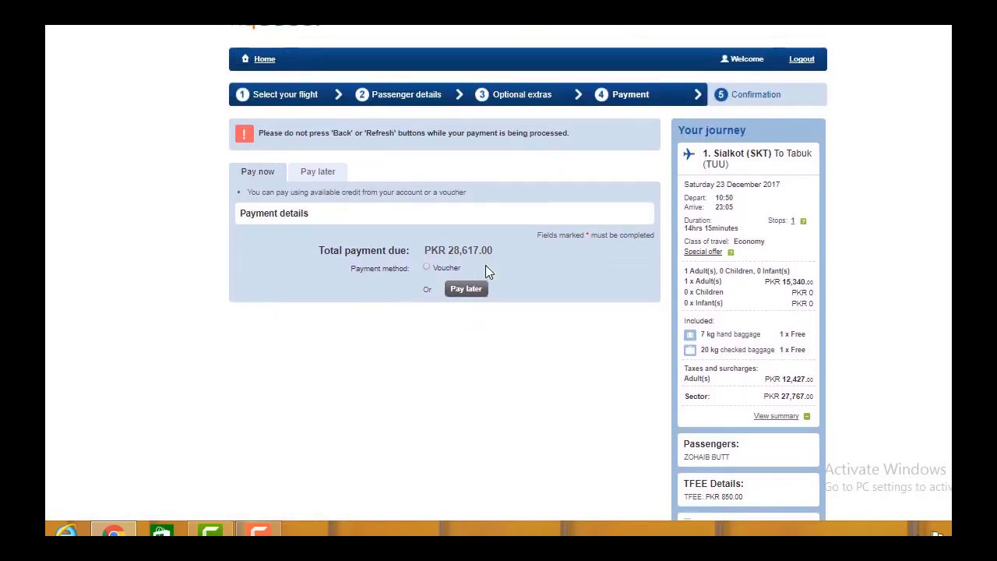
scroll(487, 265, "down", 2)
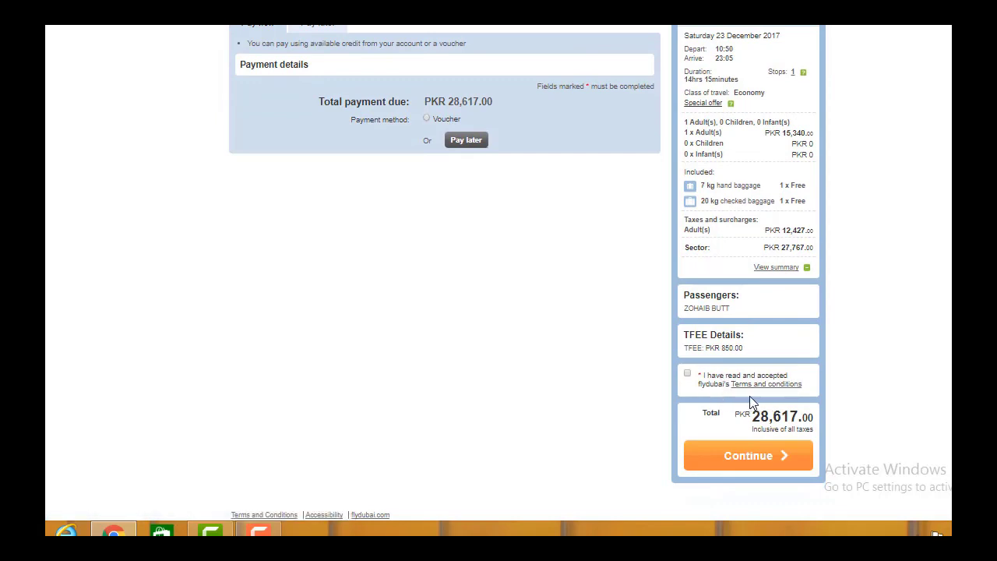
left_click(753, 453)
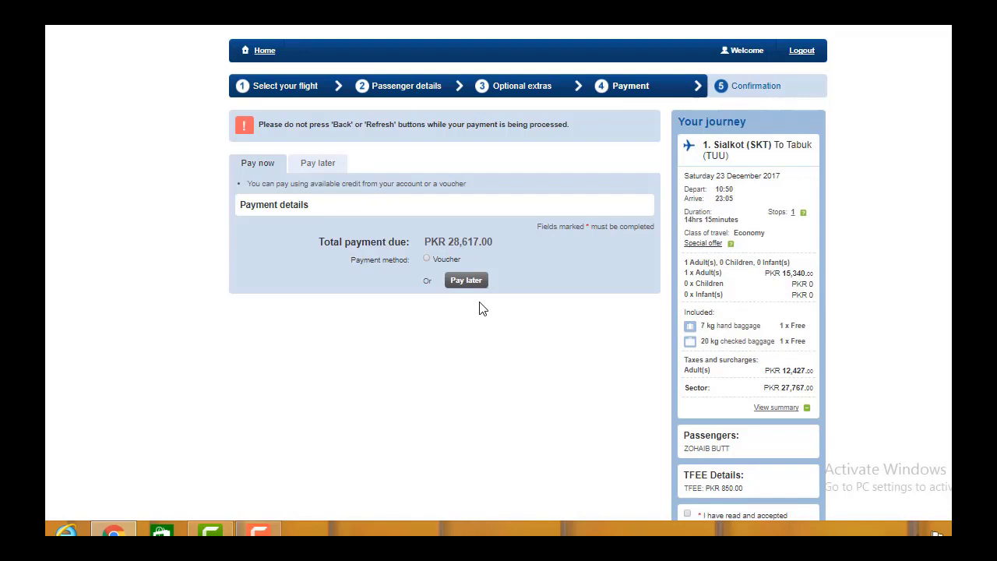
Step: Choose Pay later, accept the terms and conditions, and submit the booking for confirmation
left_click(464, 285)
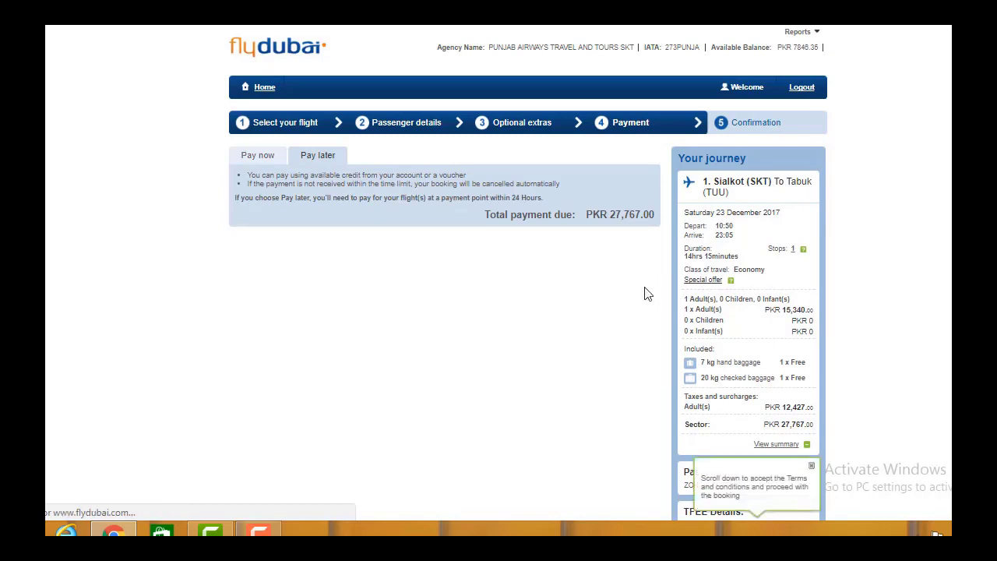
scroll(645, 293, "down", 2)
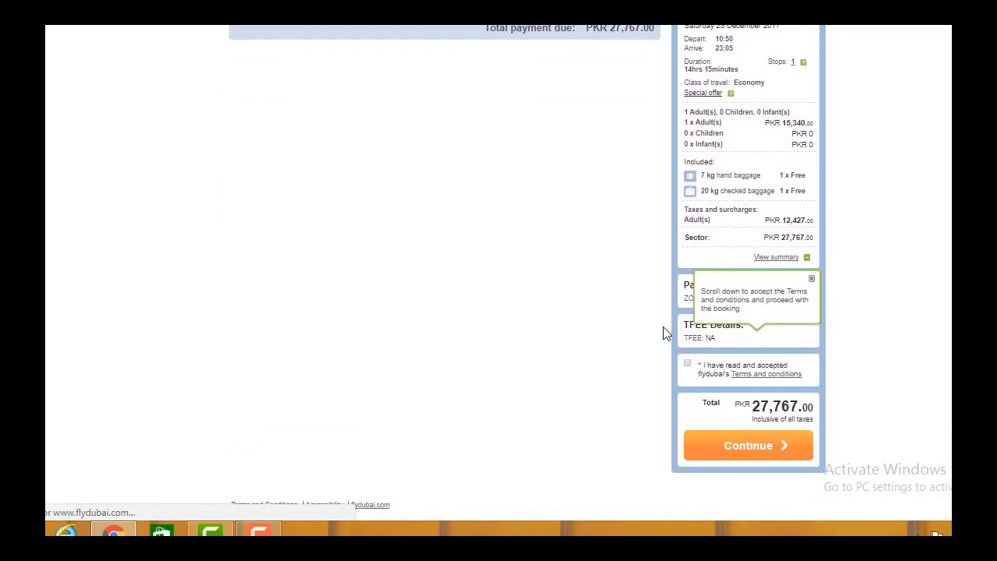
left_click(812, 281)
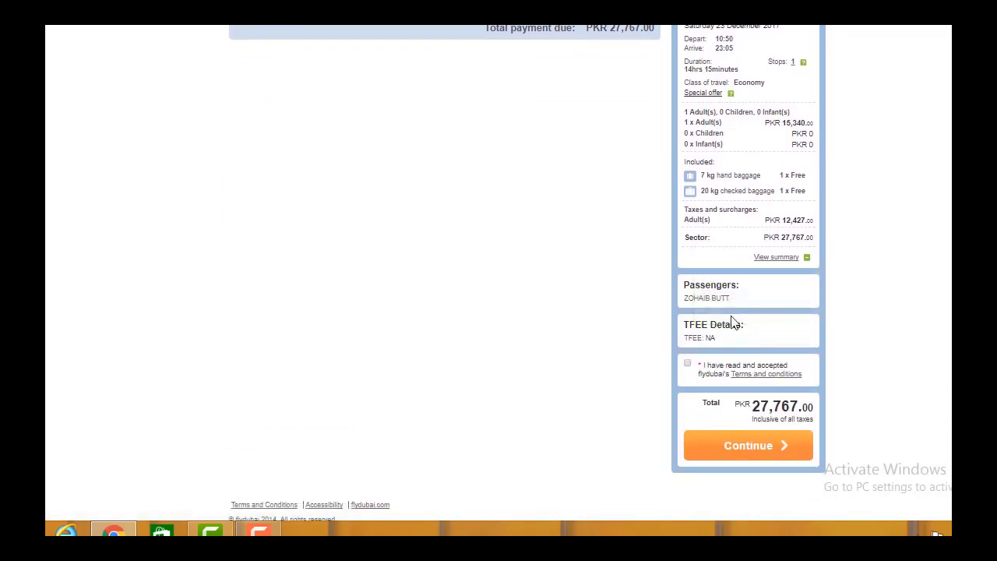
left_click(688, 366)
left_click(740, 452)
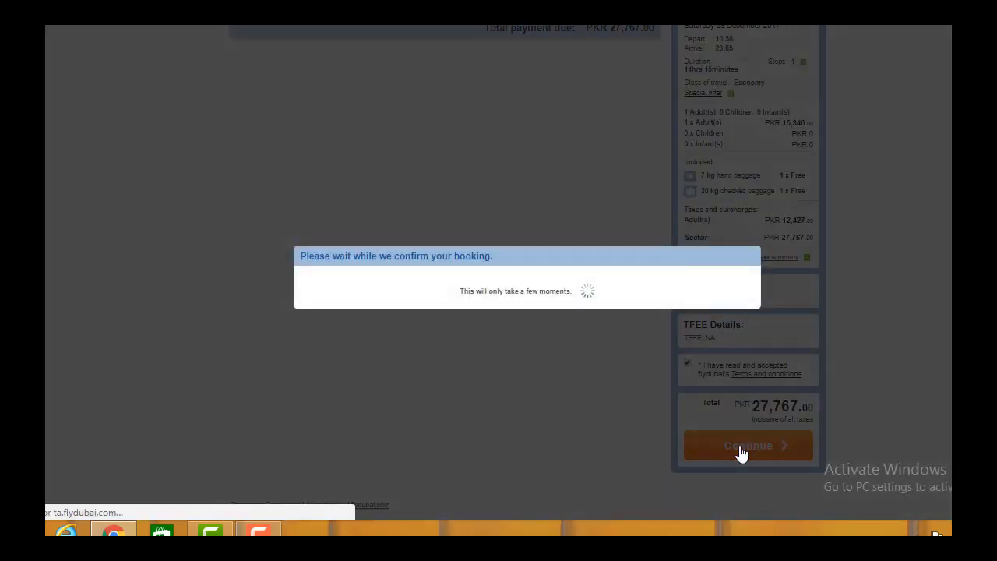
scroll(456, 177, "up", 3)
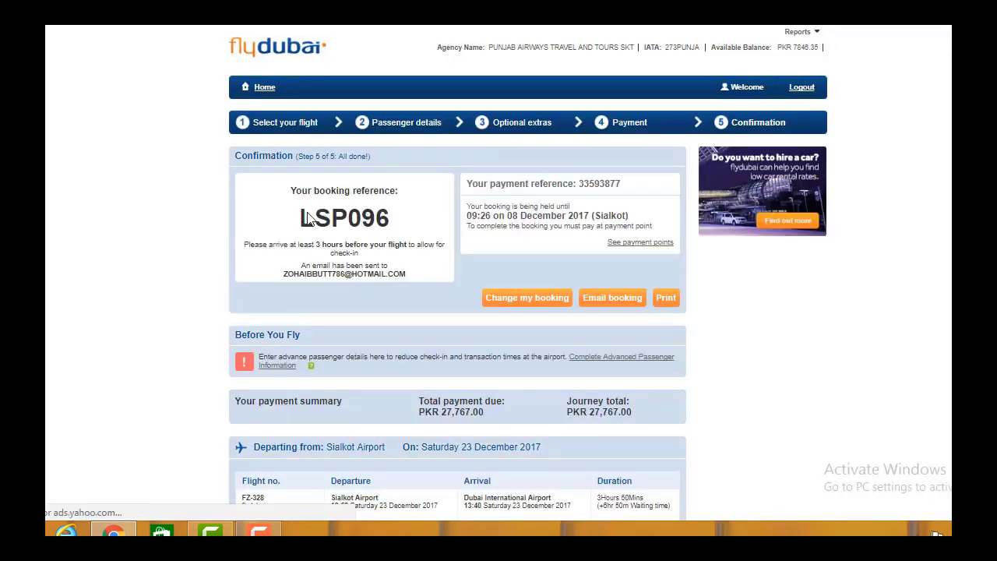
left_click_drag(299, 219, 402, 222)
left_click_drag(286, 259, 427, 262)
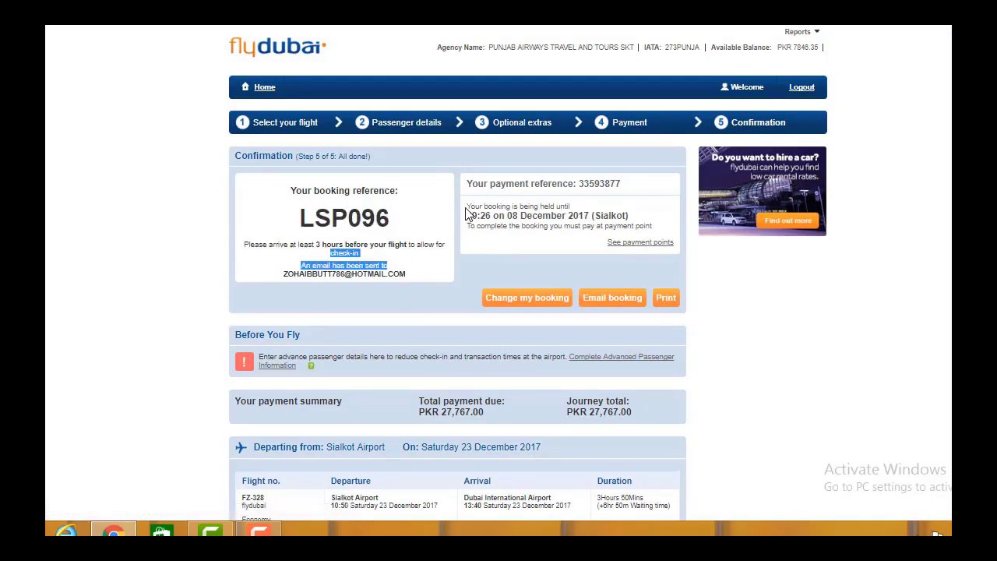
left_click_drag(470, 205, 491, 219)
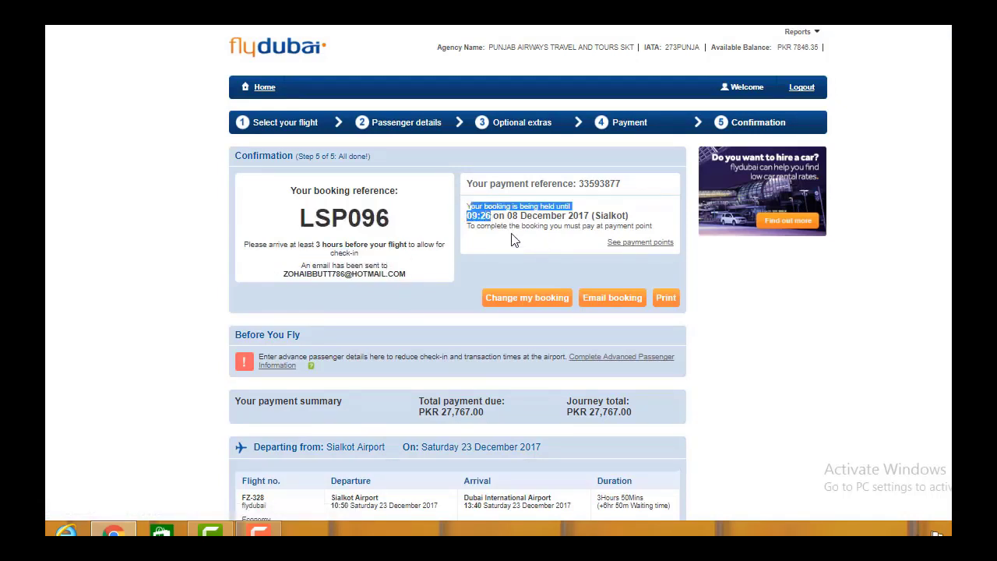
left_click(486, 226)
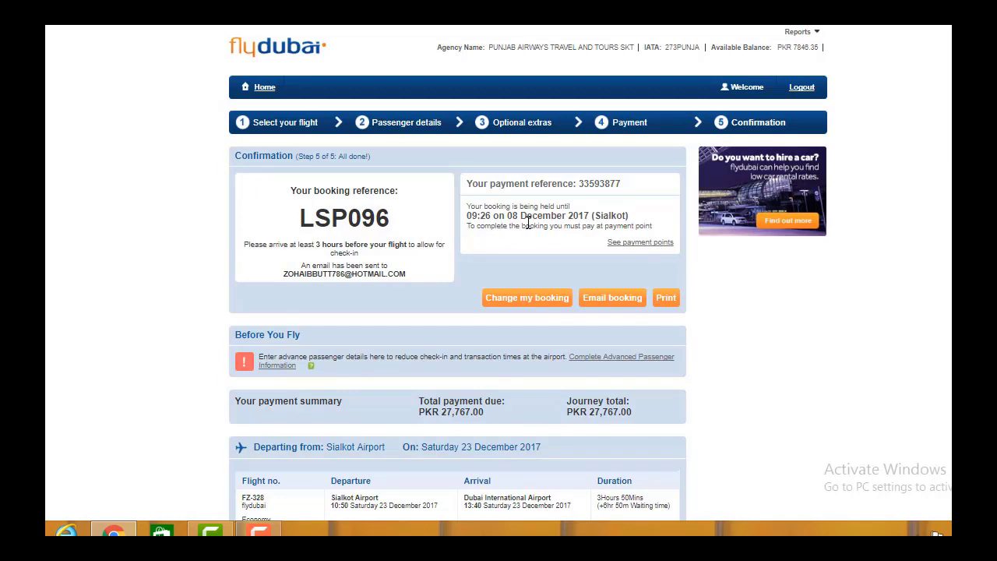
scroll(504, 275, "down", 1)
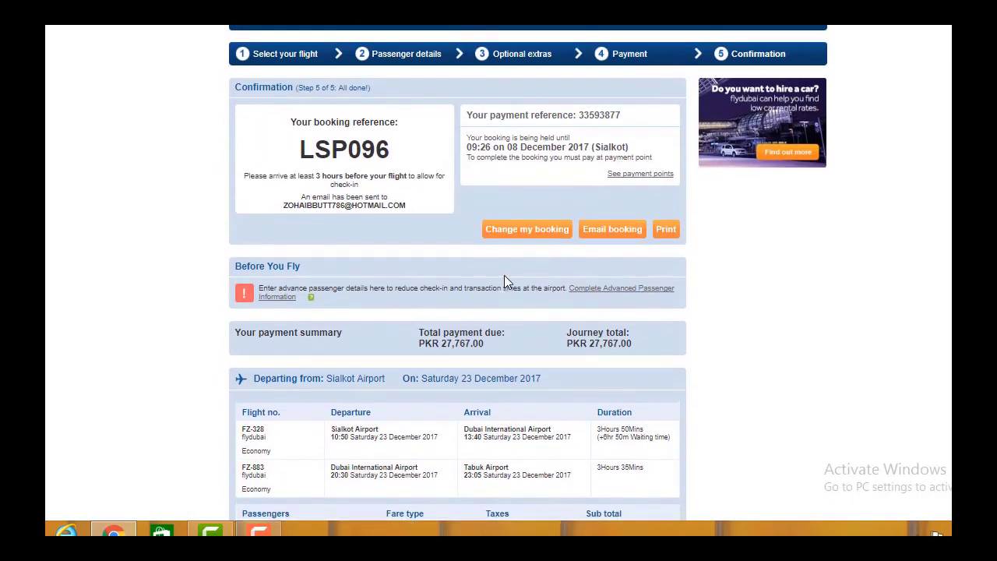
scroll(504, 275, "up", 1)
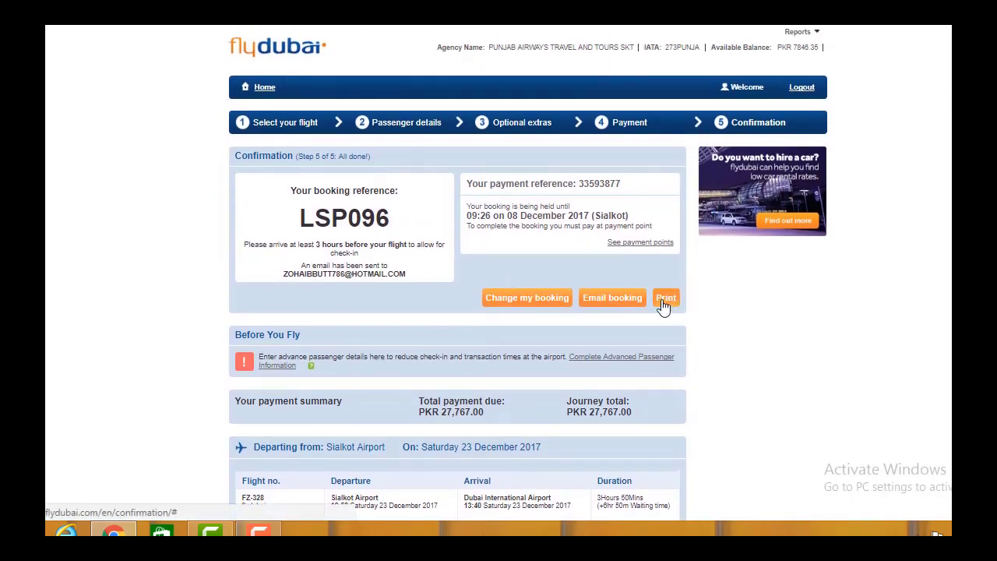
double_click(350, 222)
key("ctrl+c")
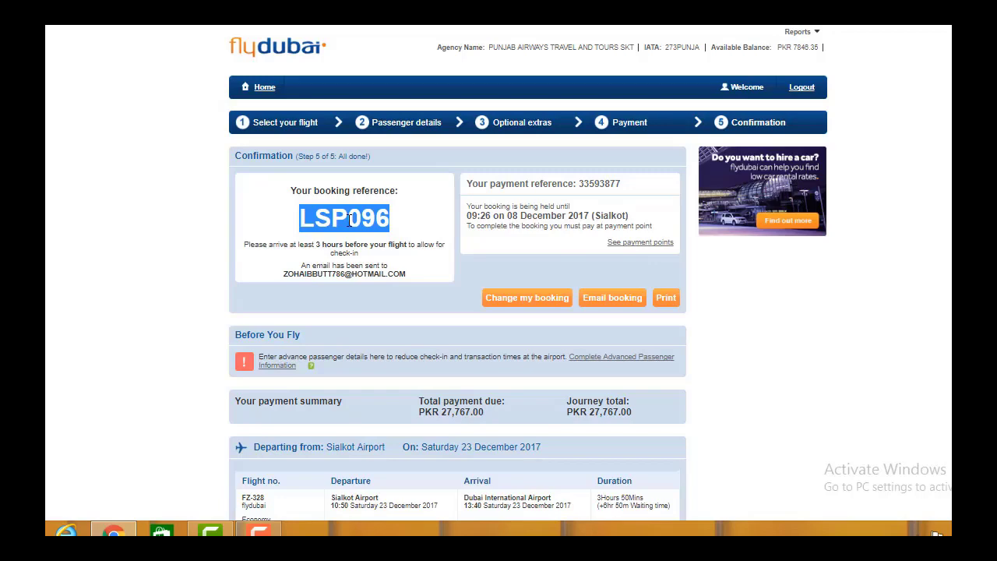
left_click(421, 226)
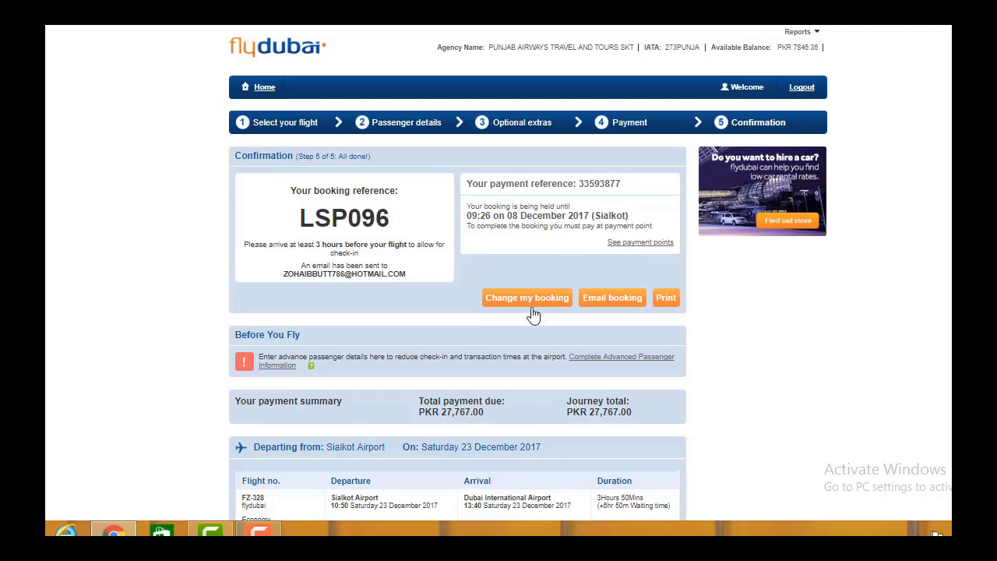
scroll(707, 342, "down", 1)
scroll(708, 343, "down", 3)
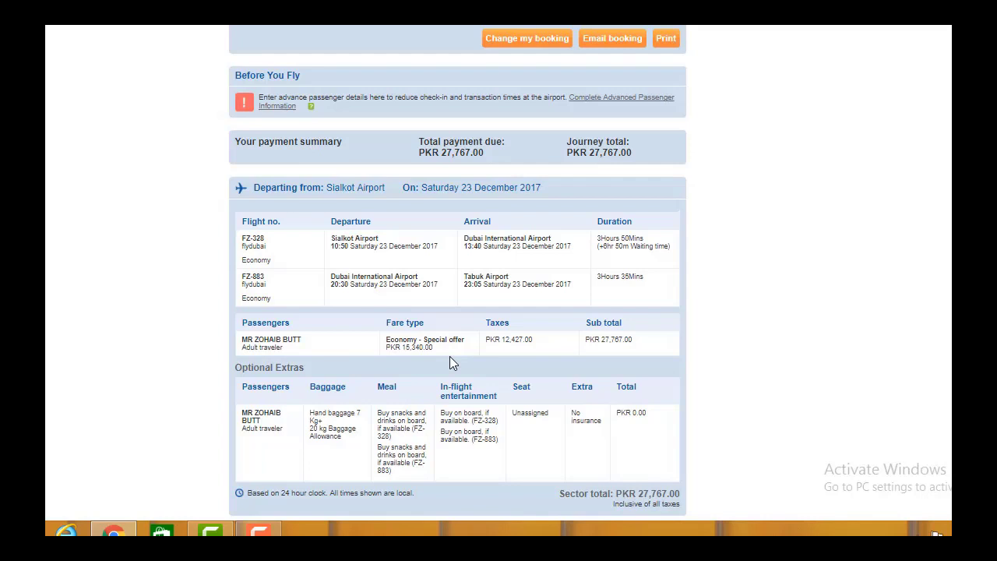
scroll(449, 363, "down", 2)
scroll(450, 363, "up", 5)
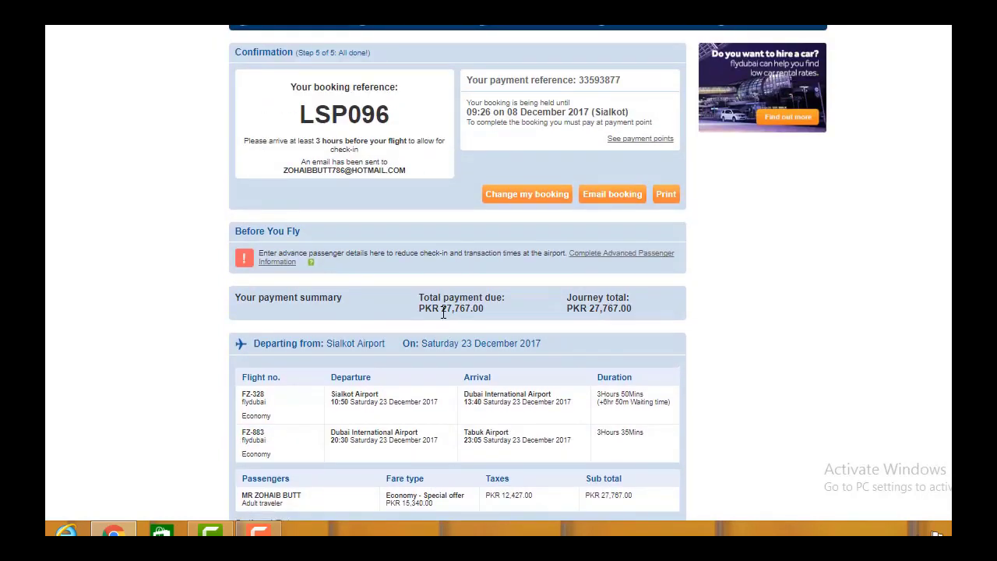
left_click_drag(441, 310, 470, 312)
scroll(466, 311, "up", 2)
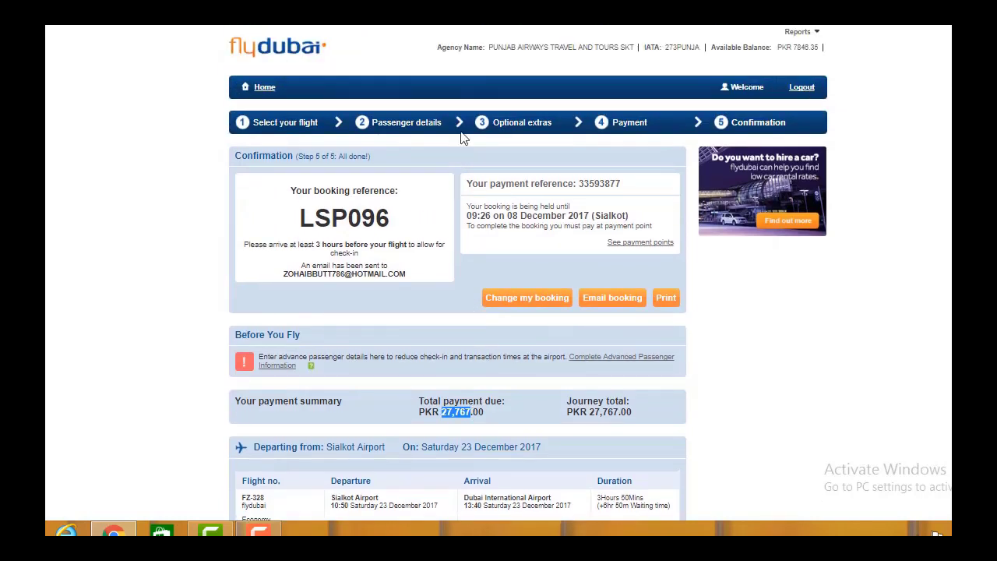
Step: From Home, go to Manage Booking and find the held booking by its pasted reference
left_click(259, 92)
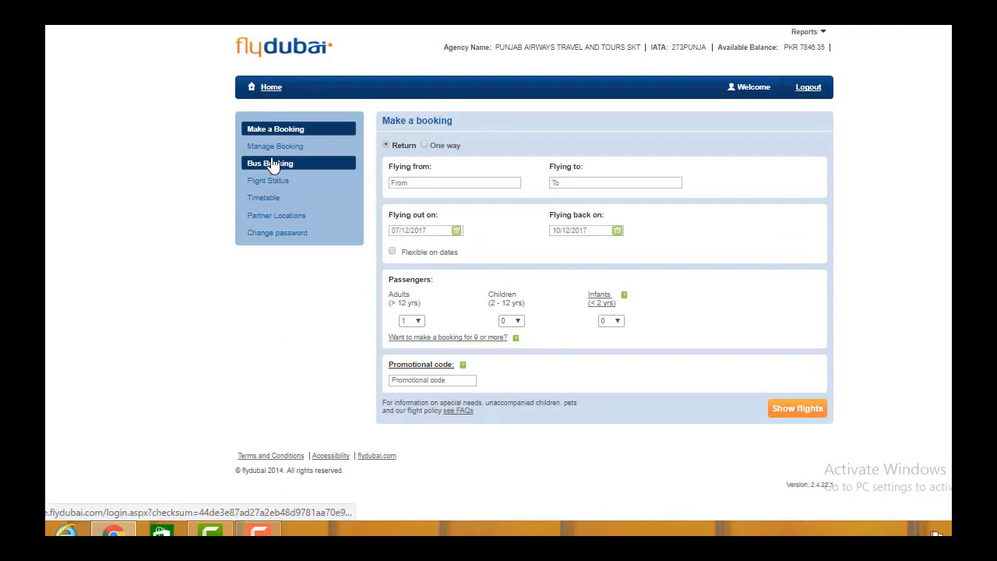
left_click(274, 152)
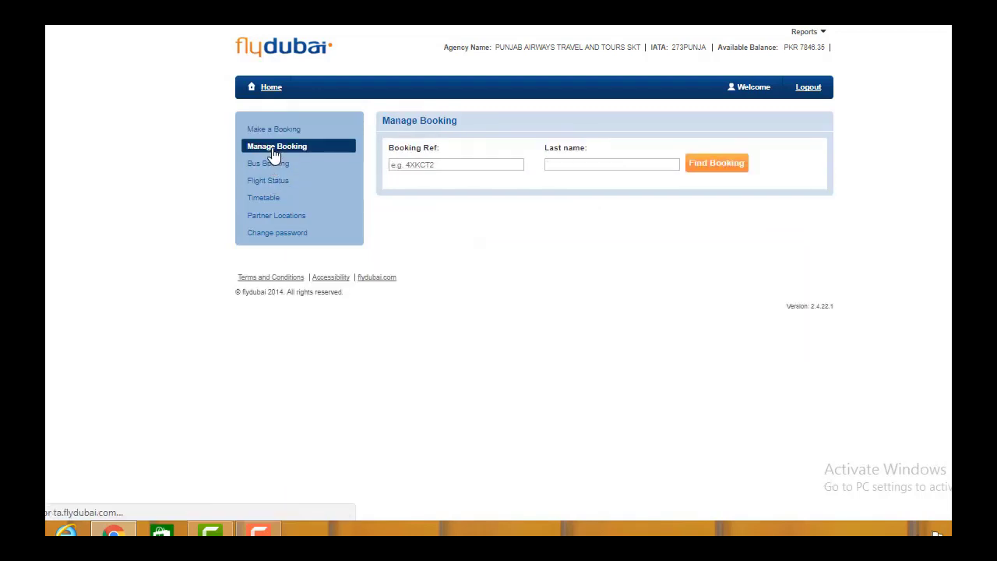
left_click(429, 166)
key("ctrl+v")
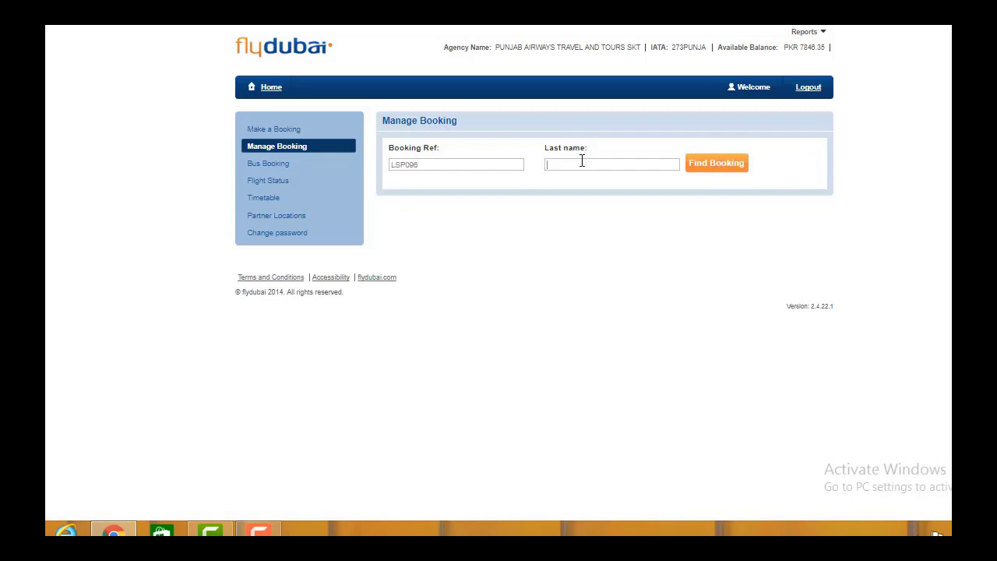
left_click(714, 170)
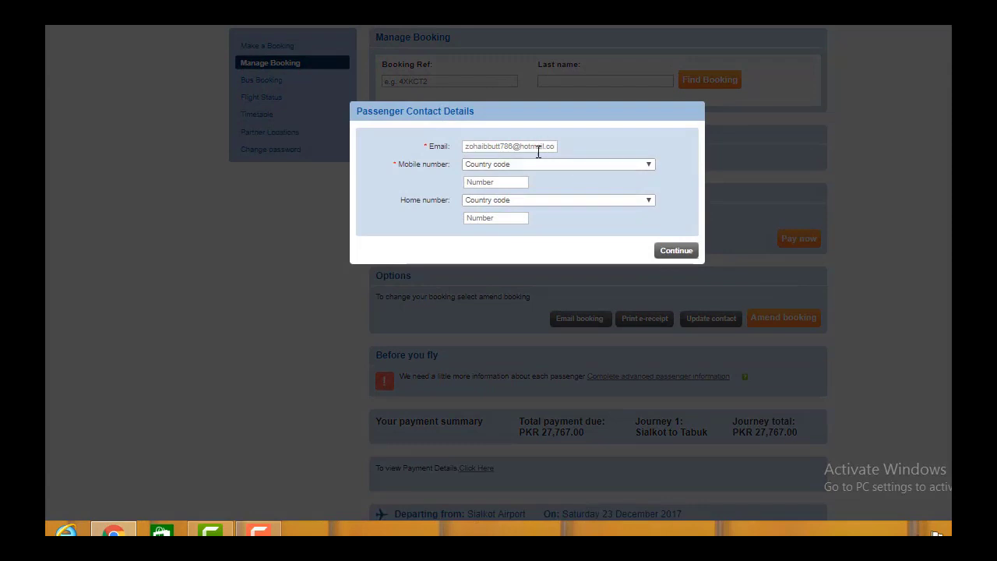
Step: Enter the passenger's mobile number with the Pakistan +92 country code and continue
left_click(536, 164)
key("p")
key("Return")
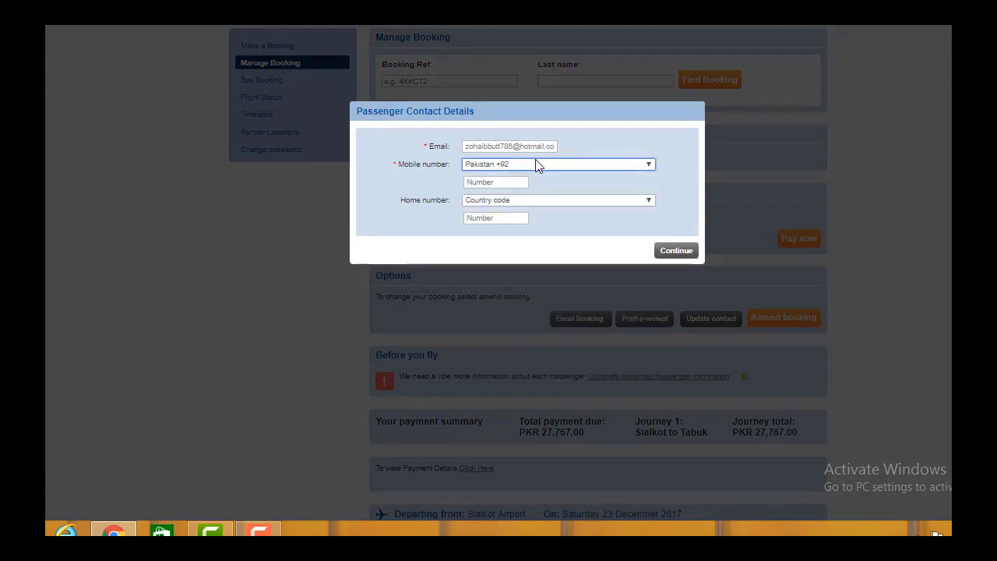
left_click(499, 184)
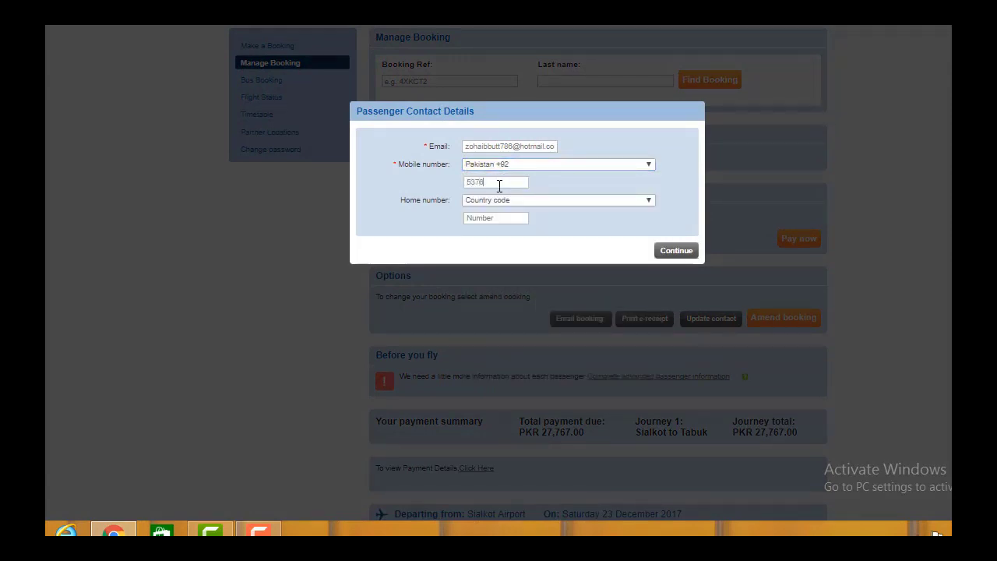
left_click(676, 251)
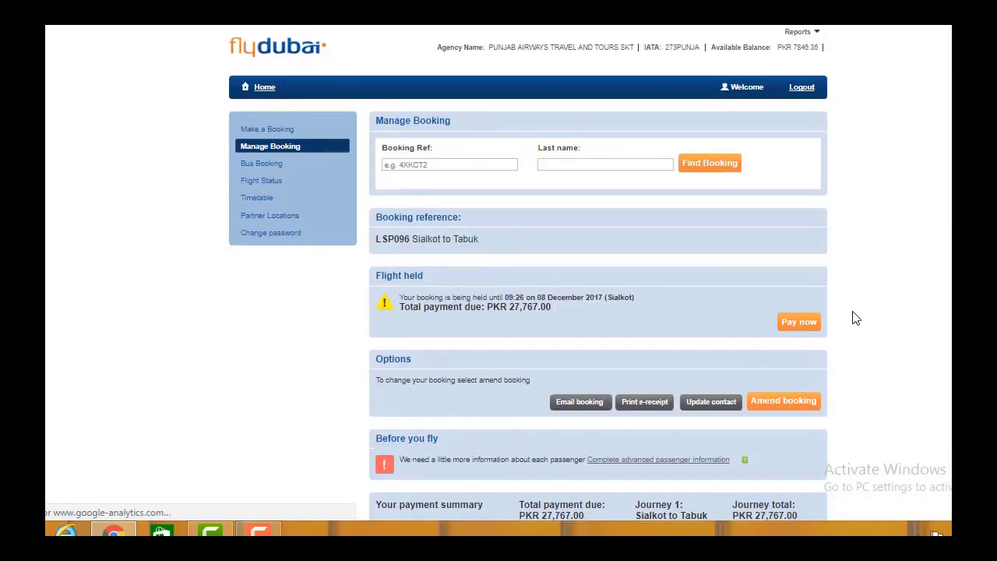
scroll(855, 318, "down", 5)
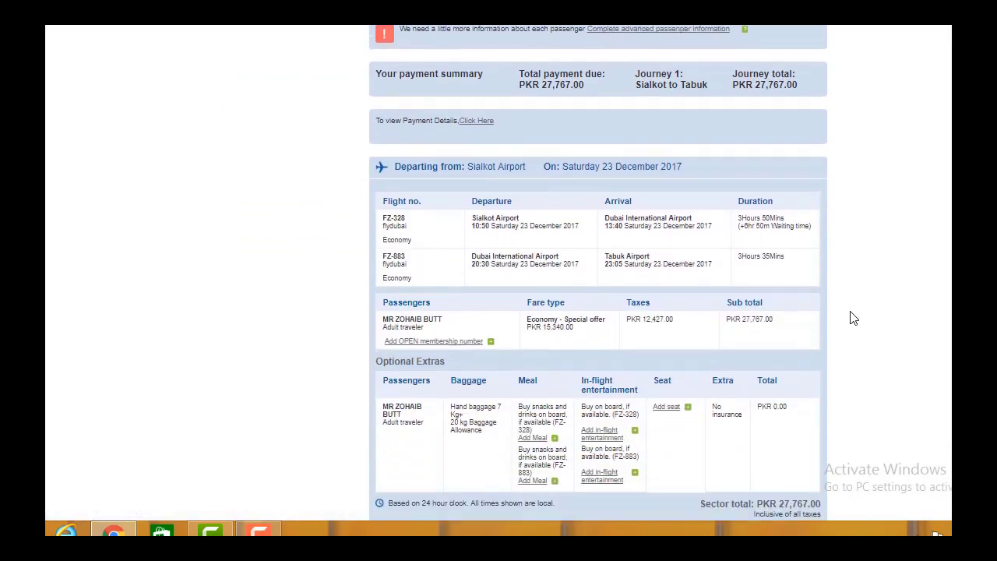
scroll(646, 258, "up", 3)
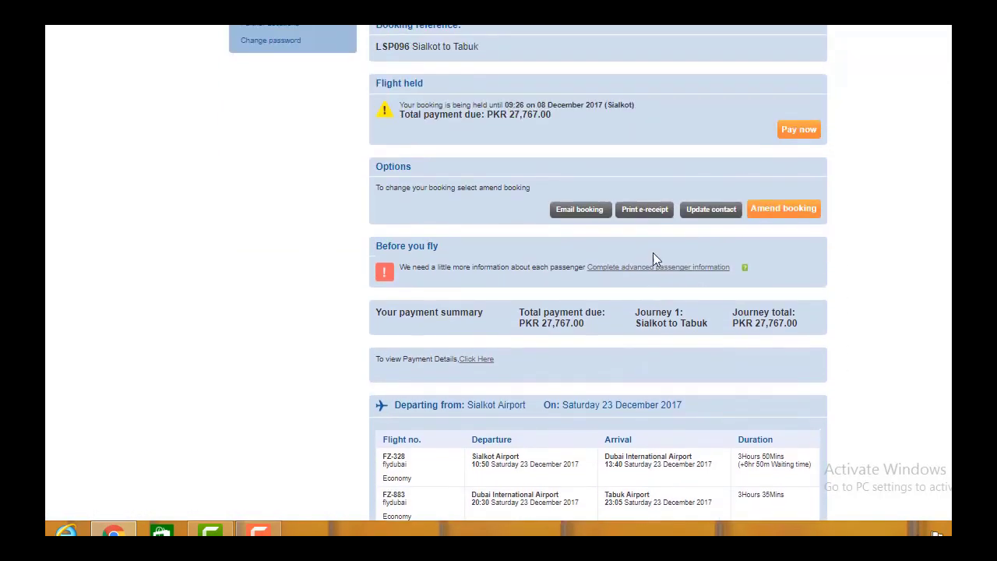
scroll(770, 240, "up", 2)
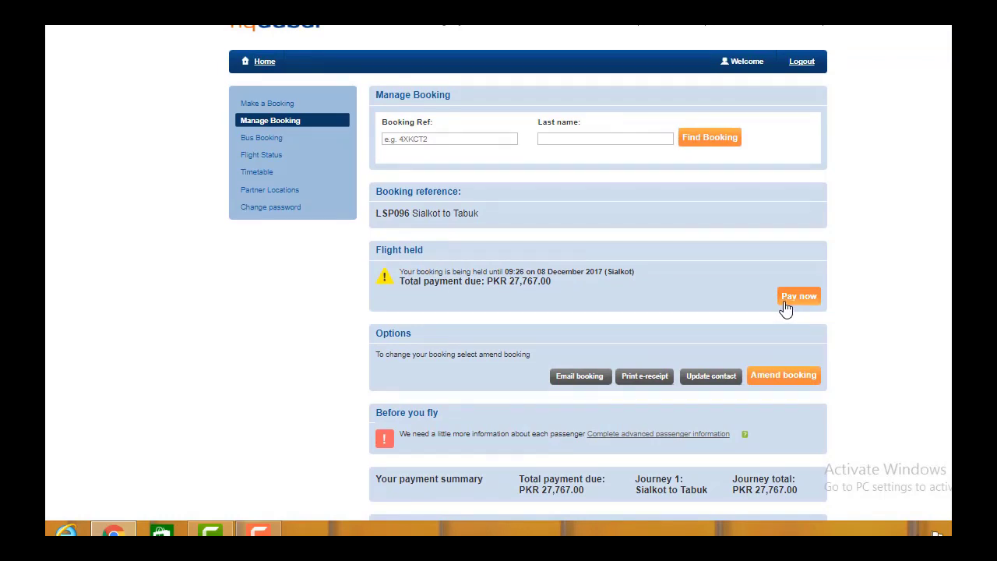
left_click(785, 306)
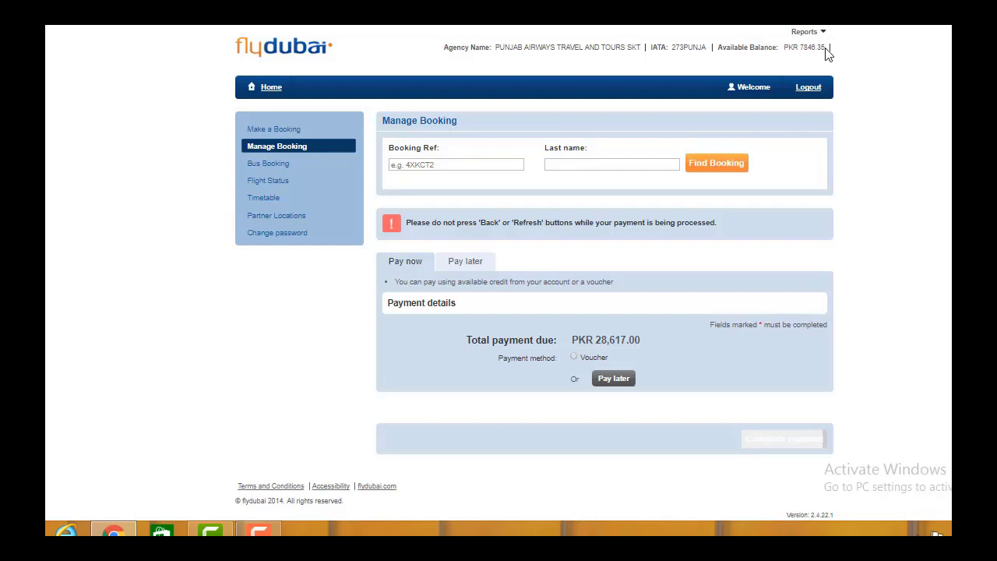
Step: Highlight the agency's available balance of PKR 7846.35, then clear the highlight
left_click_drag(826, 49, 799, 49)
left_click(865, 67)
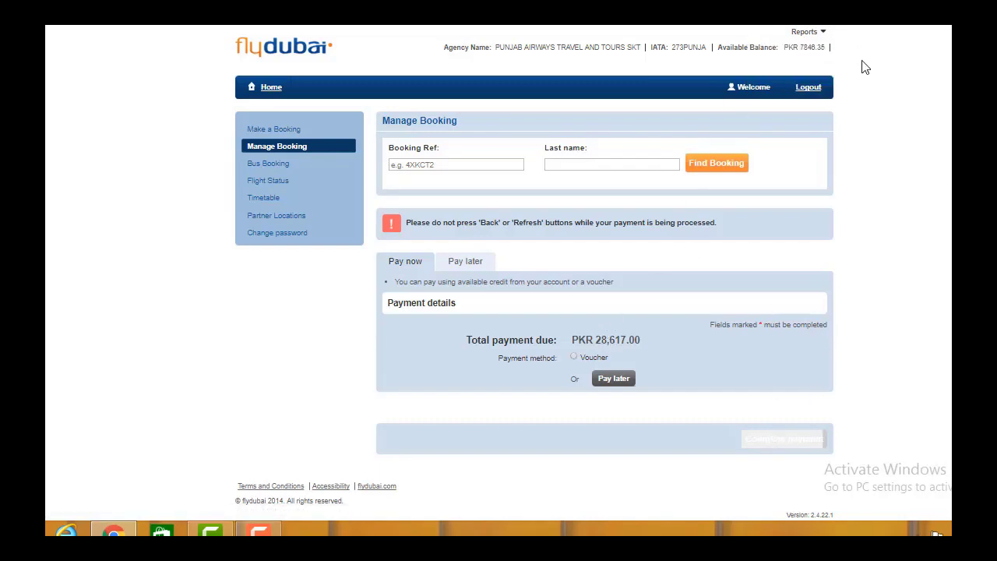